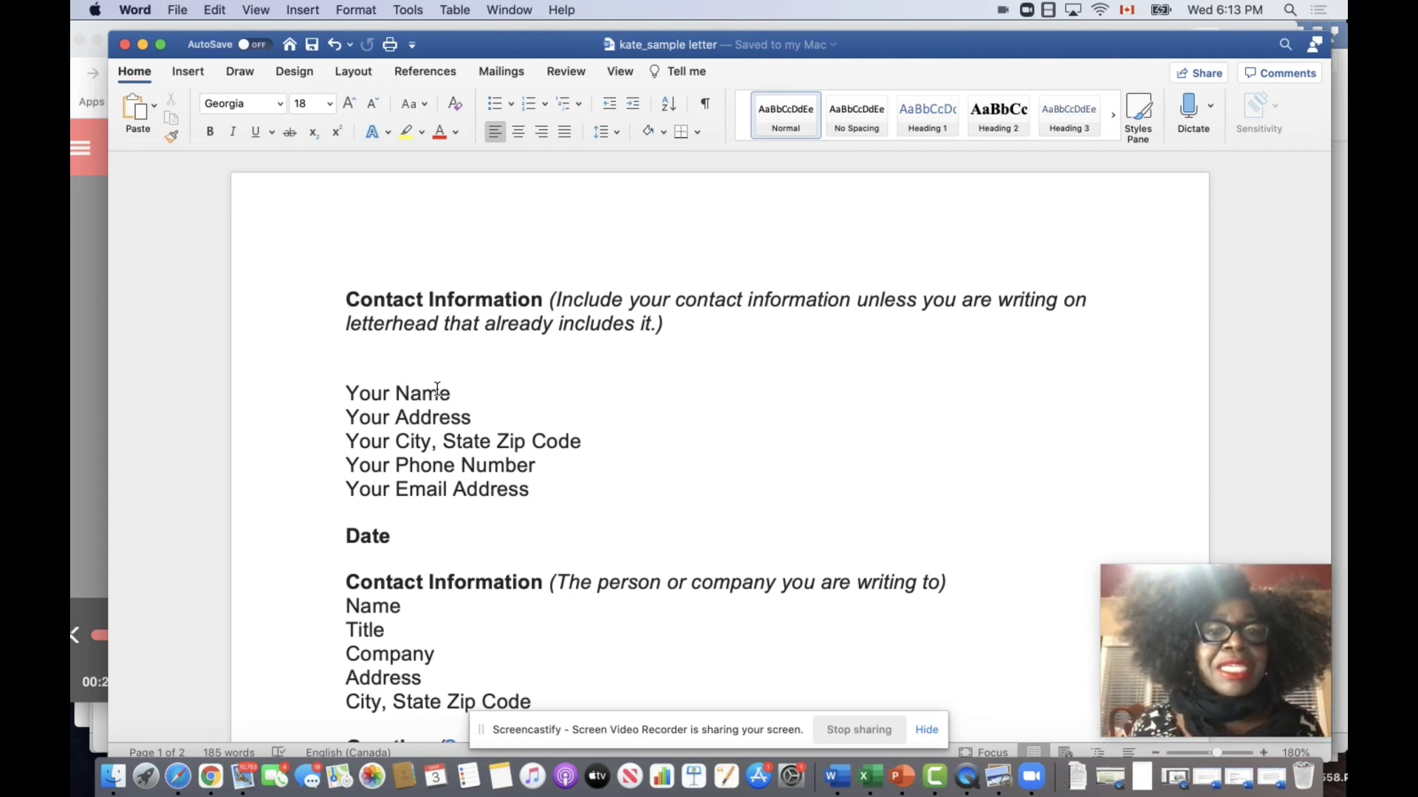
{"action": "scroll", "coordinate": [435, 316], "scroll_direction": "down", "scroll_amount": 2}
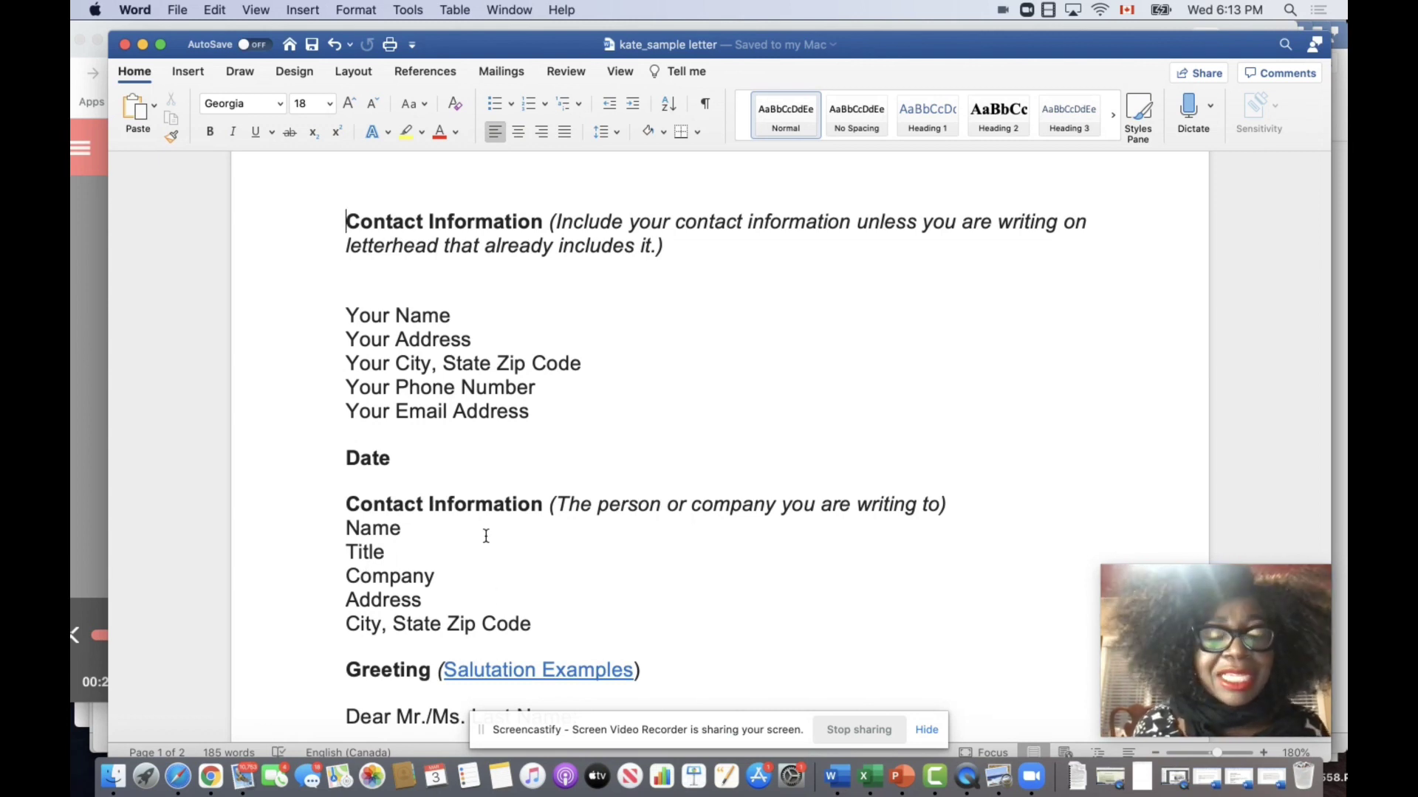
{"action": "scroll", "coordinate": [486, 536], "scroll_direction": "down", "scroll_amount": 3}
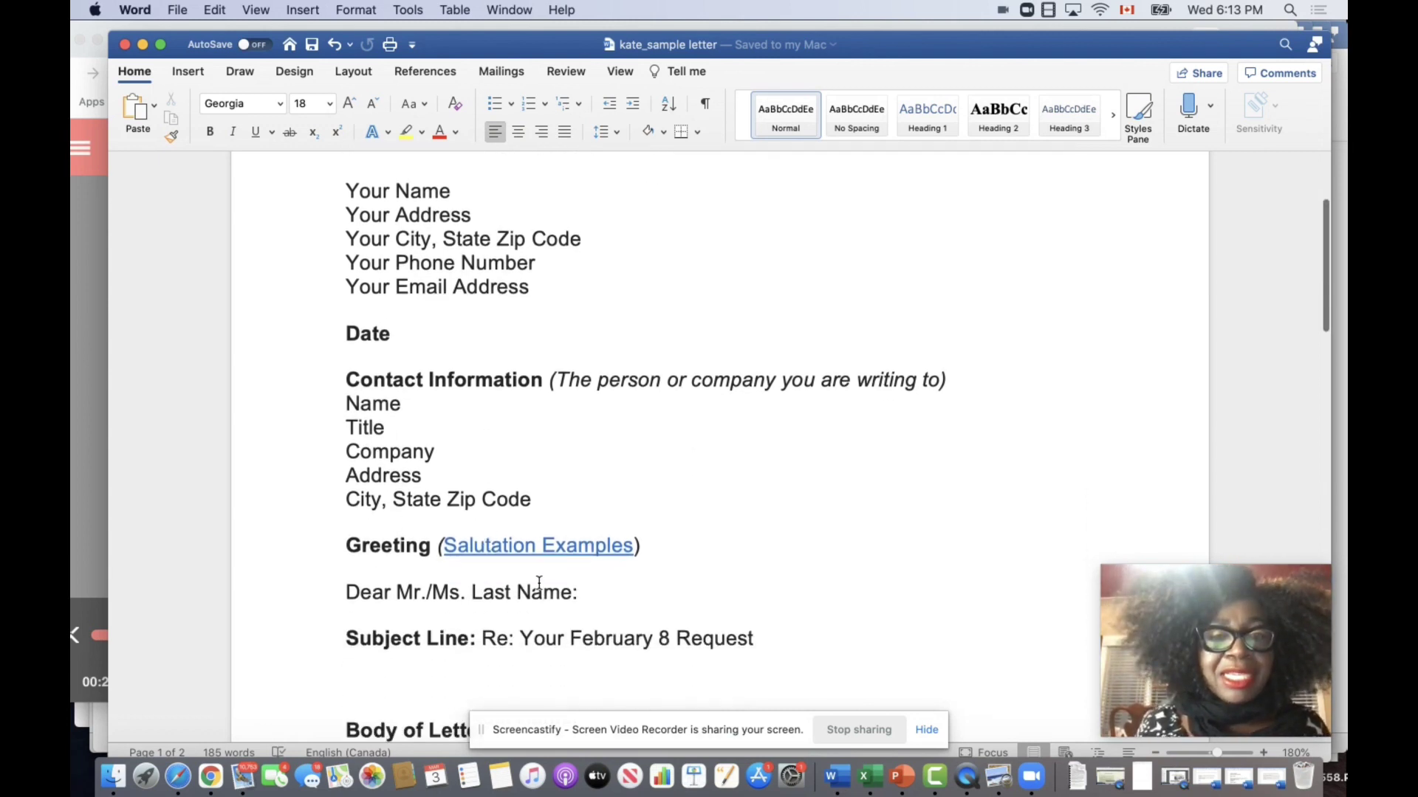
{"action": "scroll", "coordinate": [634, 676], "scroll_direction": "down", "scroll_amount": 2}
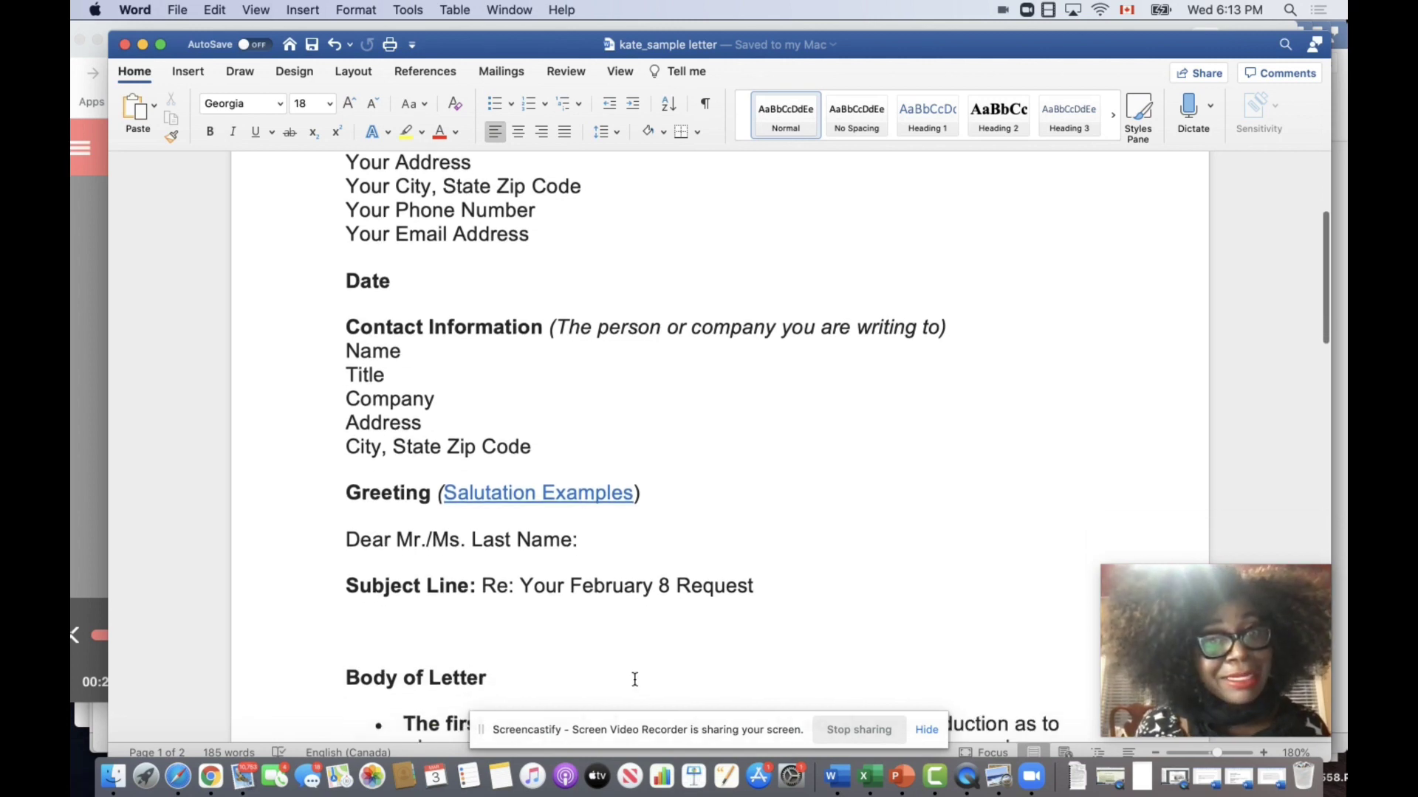
{"action": "scroll", "coordinate": [635, 679], "scroll_direction": "up", "scroll_amount": 6}
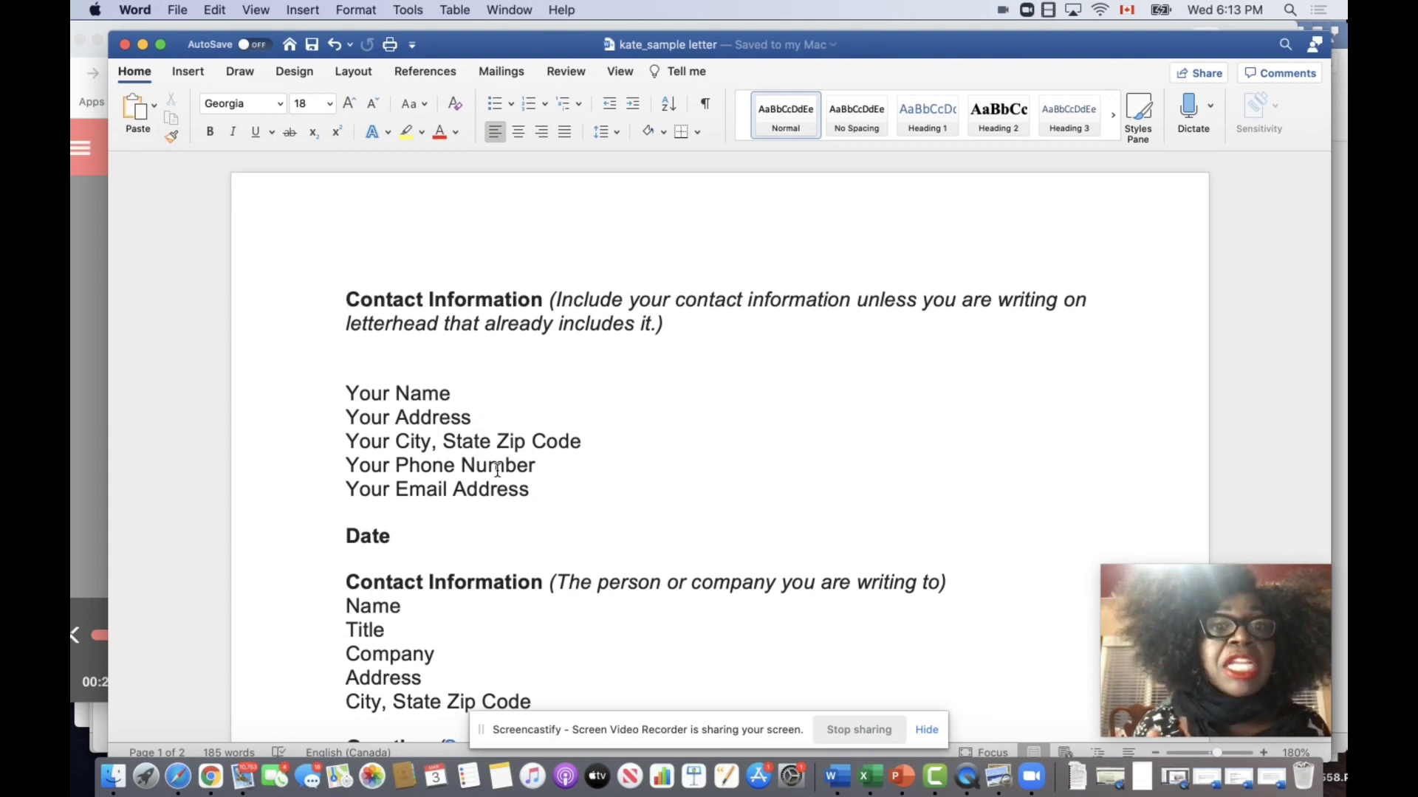
{"action": "scroll", "coordinate": [498, 469], "scroll_direction": "down", "scroll_amount": 2}
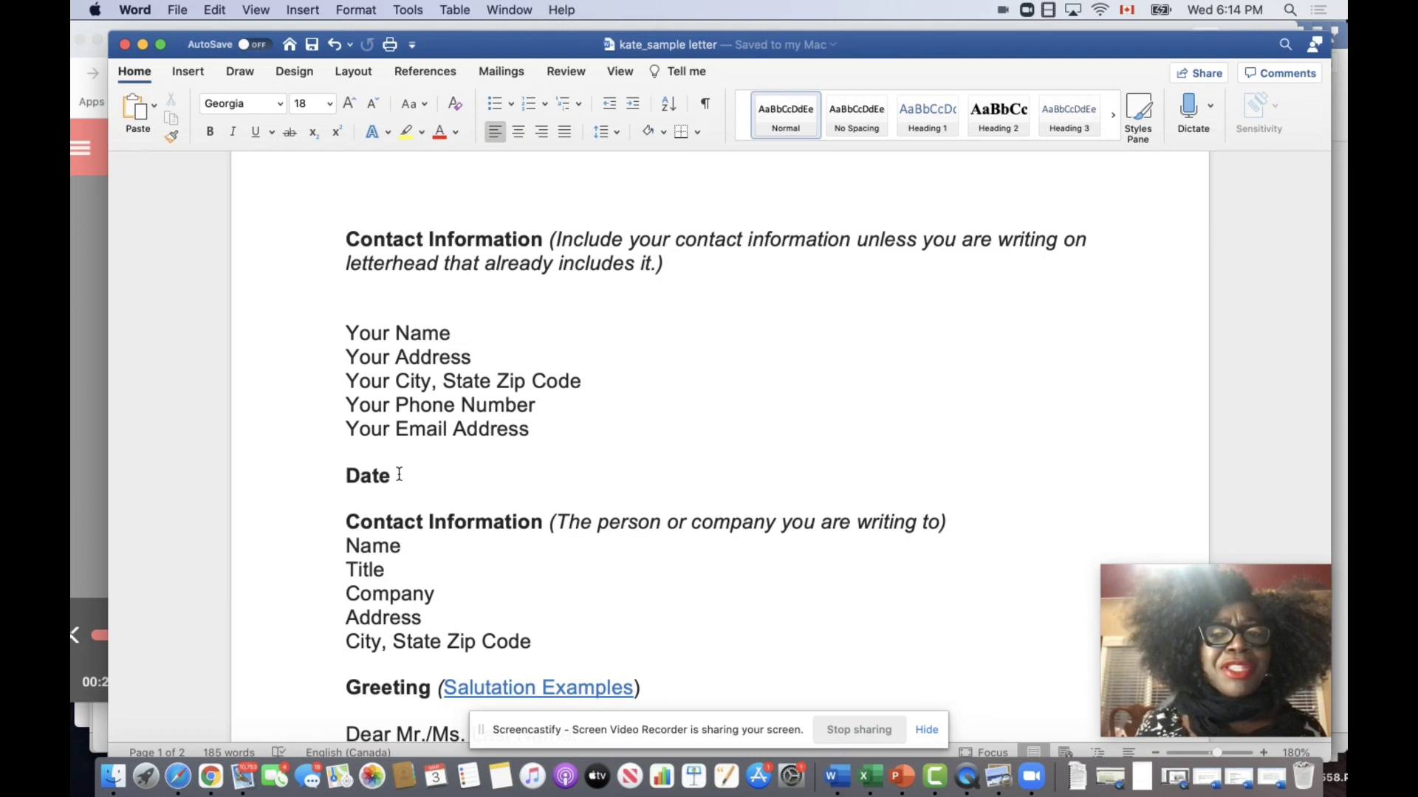
{"action": "scroll", "coordinate": [399, 474], "scroll_direction": "down", "scroll_amount": 3}
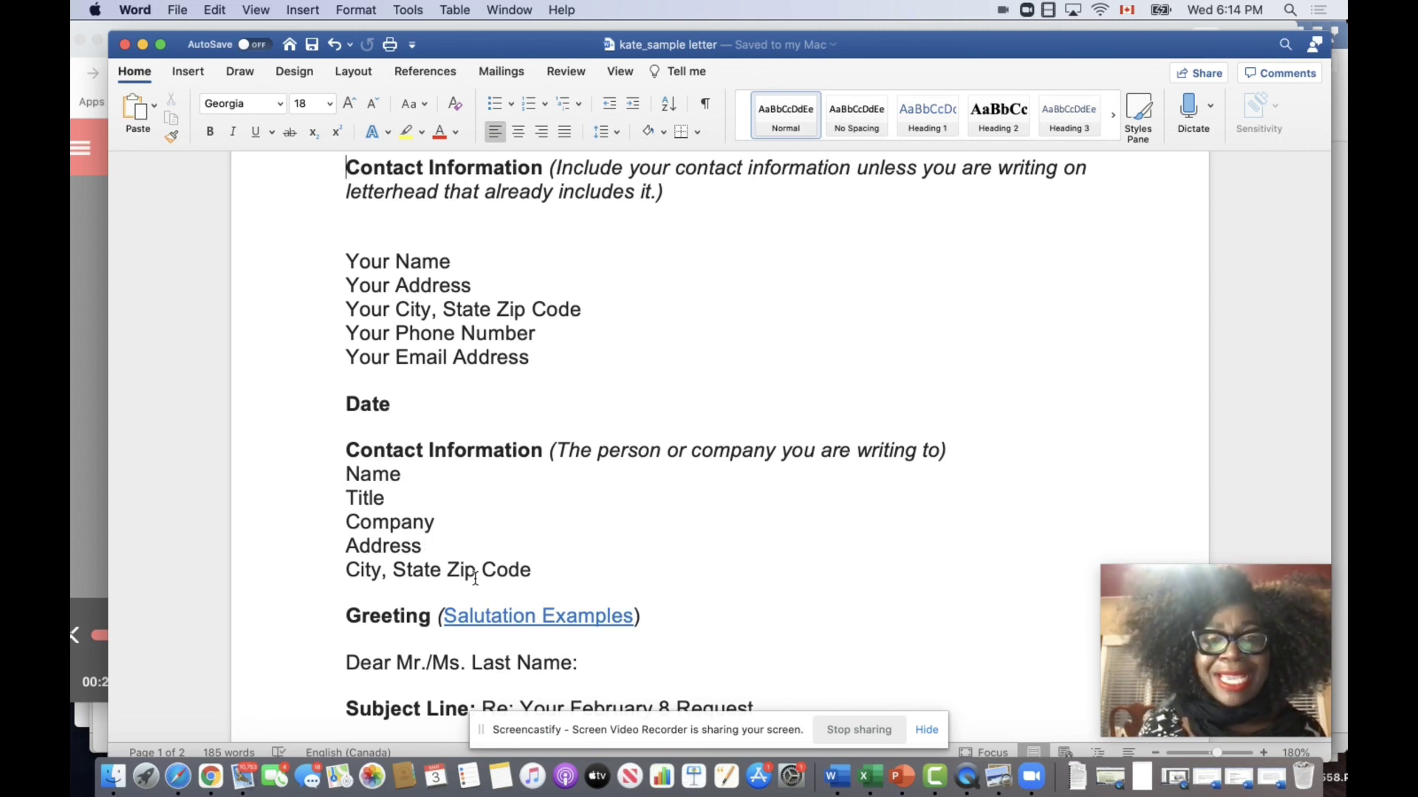
{"action": "scroll", "coordinate": [475, 579], "scroll_direction": "down", "scroll_amount": 3}
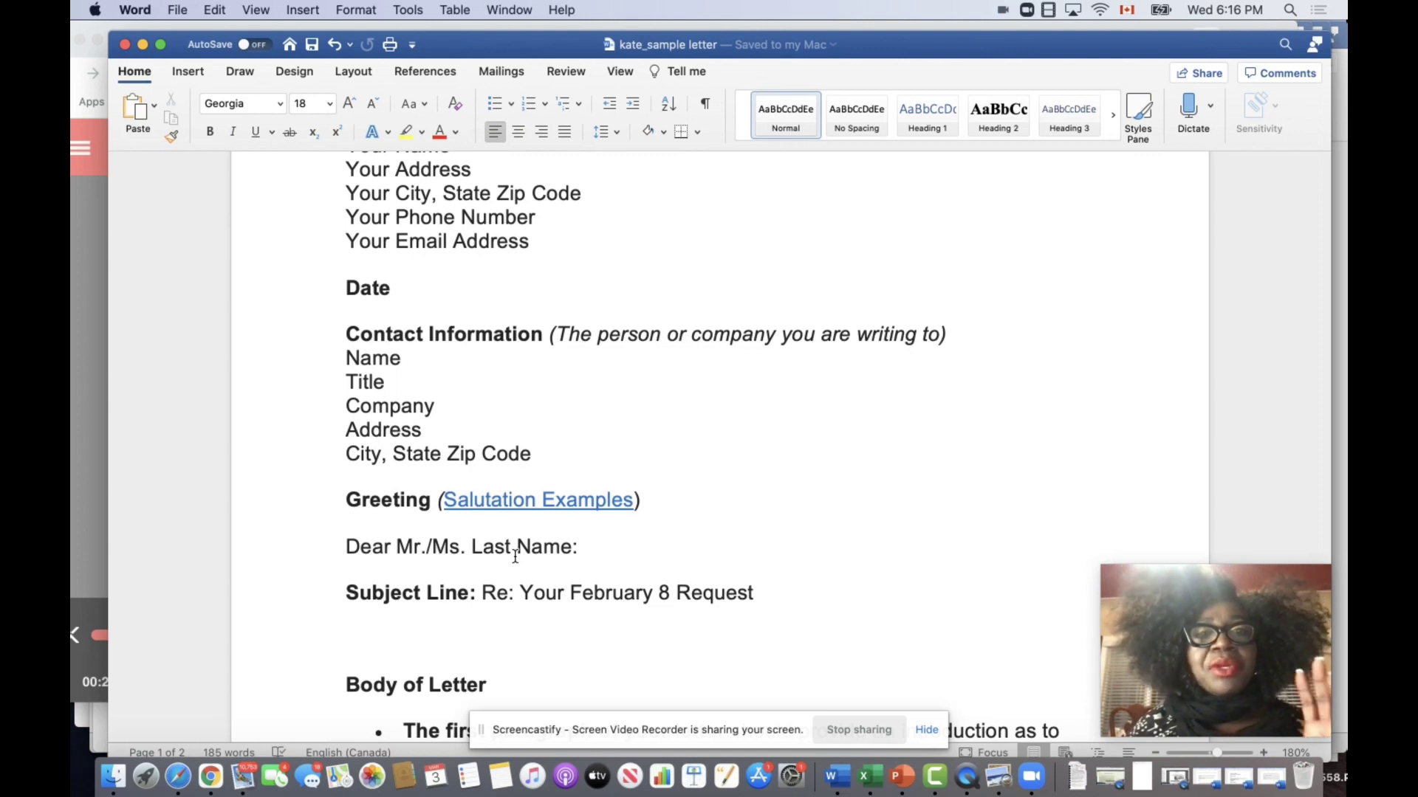
Scroll through the sample letter dated March 1, 2021, addressed to the Director of Human Resources.
{"action": "scroll", "coordinate": [515, 555], "scroll_direction": "down", "scroll_amount": 3}
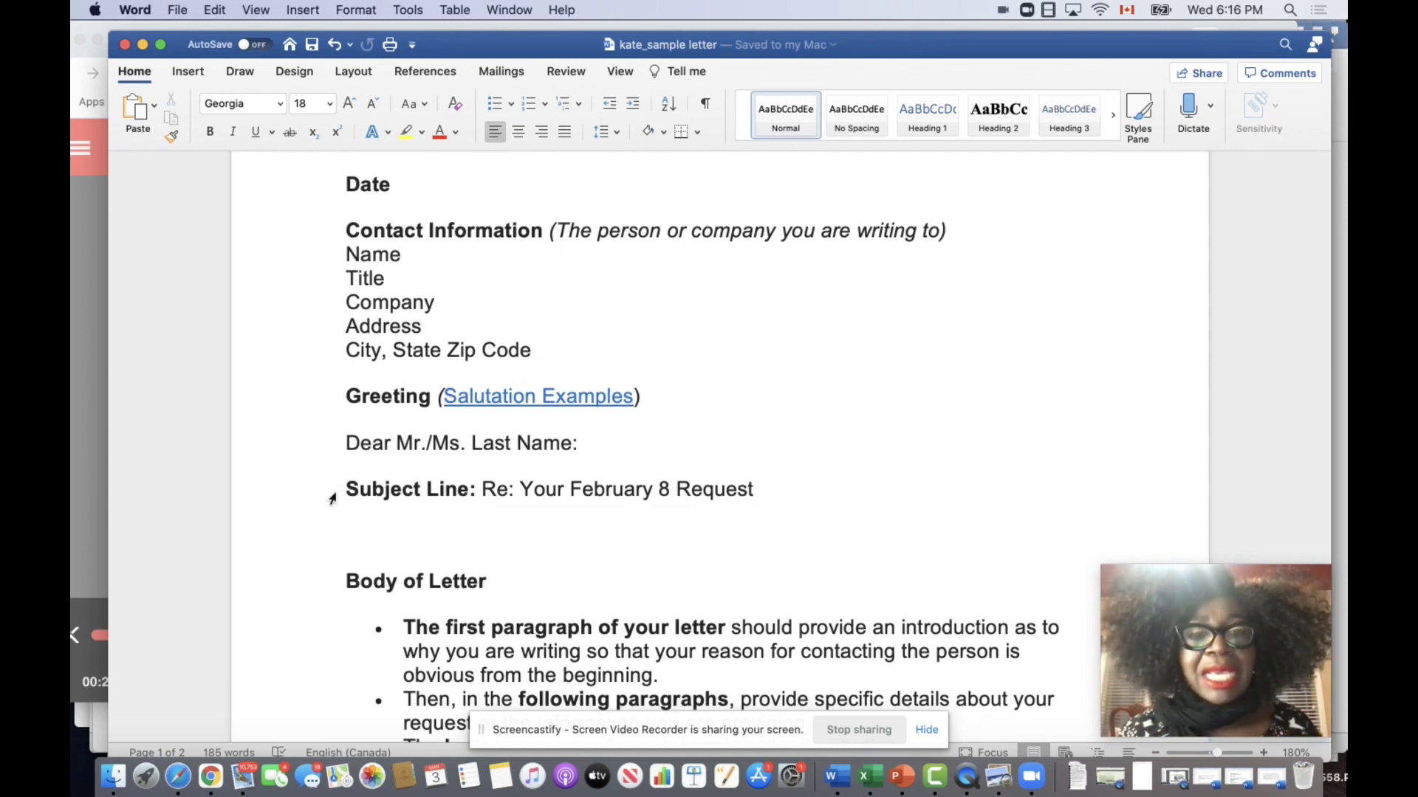
{"action": "scroll", "coordinate": [486, 597], "scroll_direction": "down", "scroll_amount": 2}
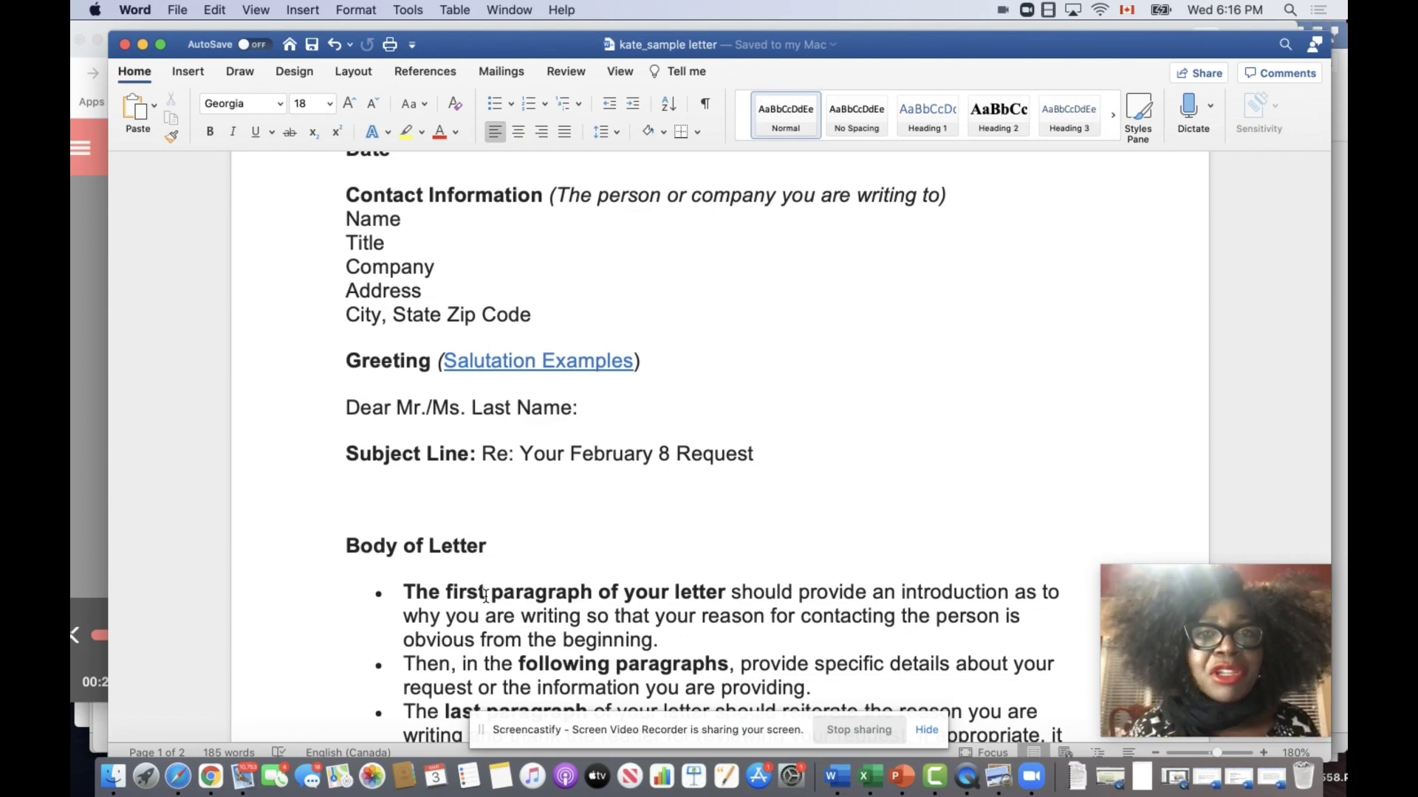
{"action": "scroll", "coordinate": [486, 595], "scroll_direction": "down", "scroll_amount": 5}
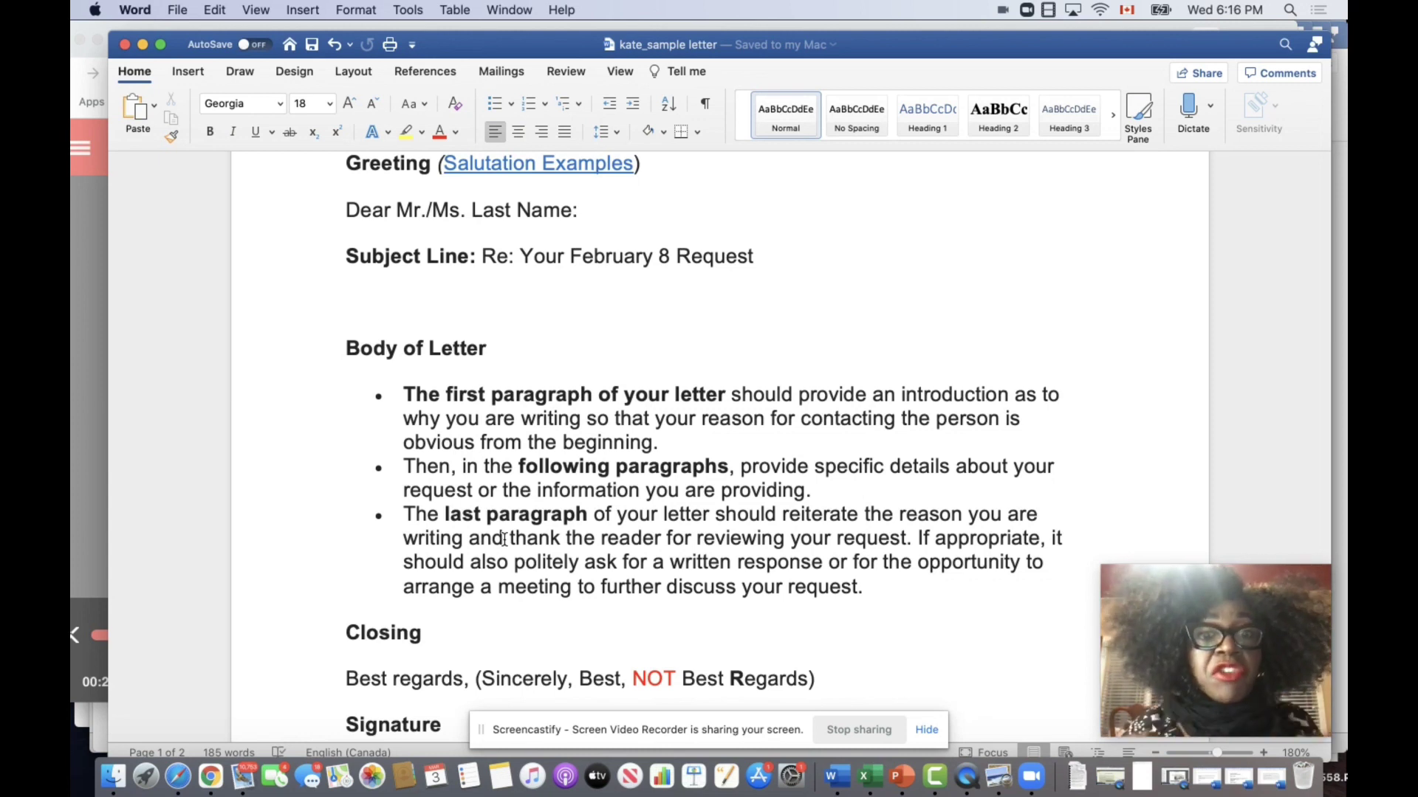
{"action": "scroll", "coordinate": [503, 539], "scroll_direction": "down", "scroll_amount": 3}
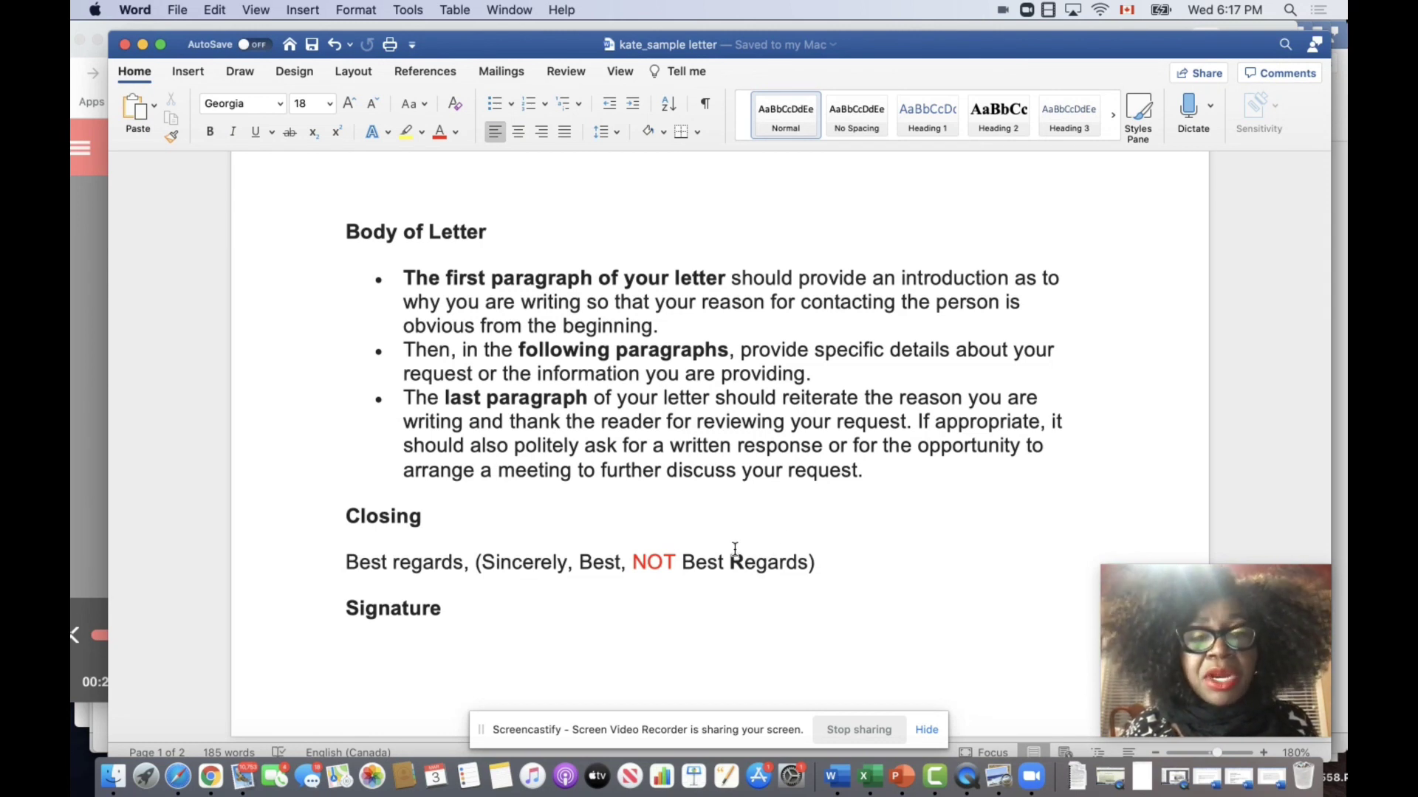
{"action": "scroll", "coordinate": [734, 551], "scroll_direction": "down", "scroll_amount": 5}
{"action": "scroll", "coordinate": [620, 513], "scroll_direction": "down", "scroll_amount": 8}
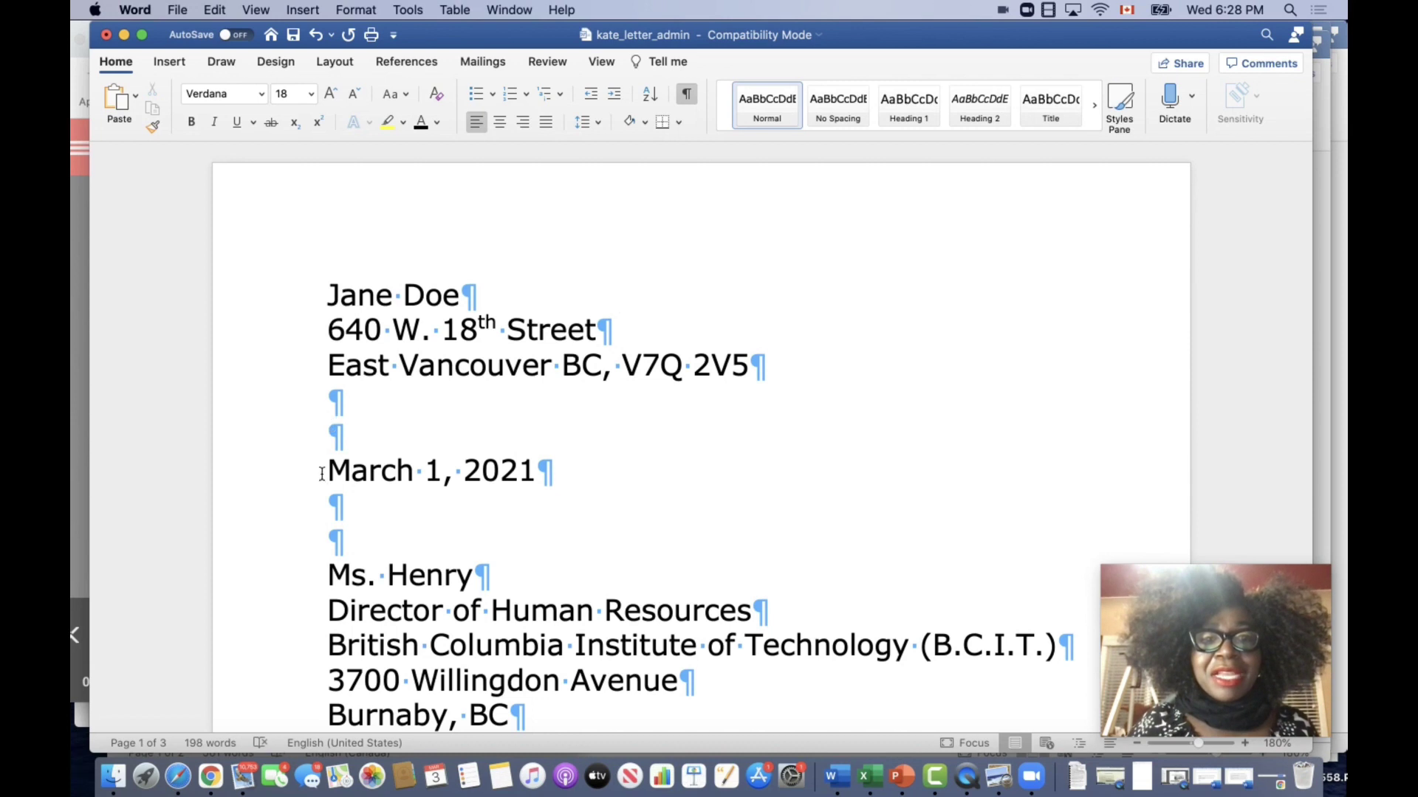
{"action": "scroll", "coordinate": [613, 476], "scroll_direction": "down", "scroll_amount": 4}
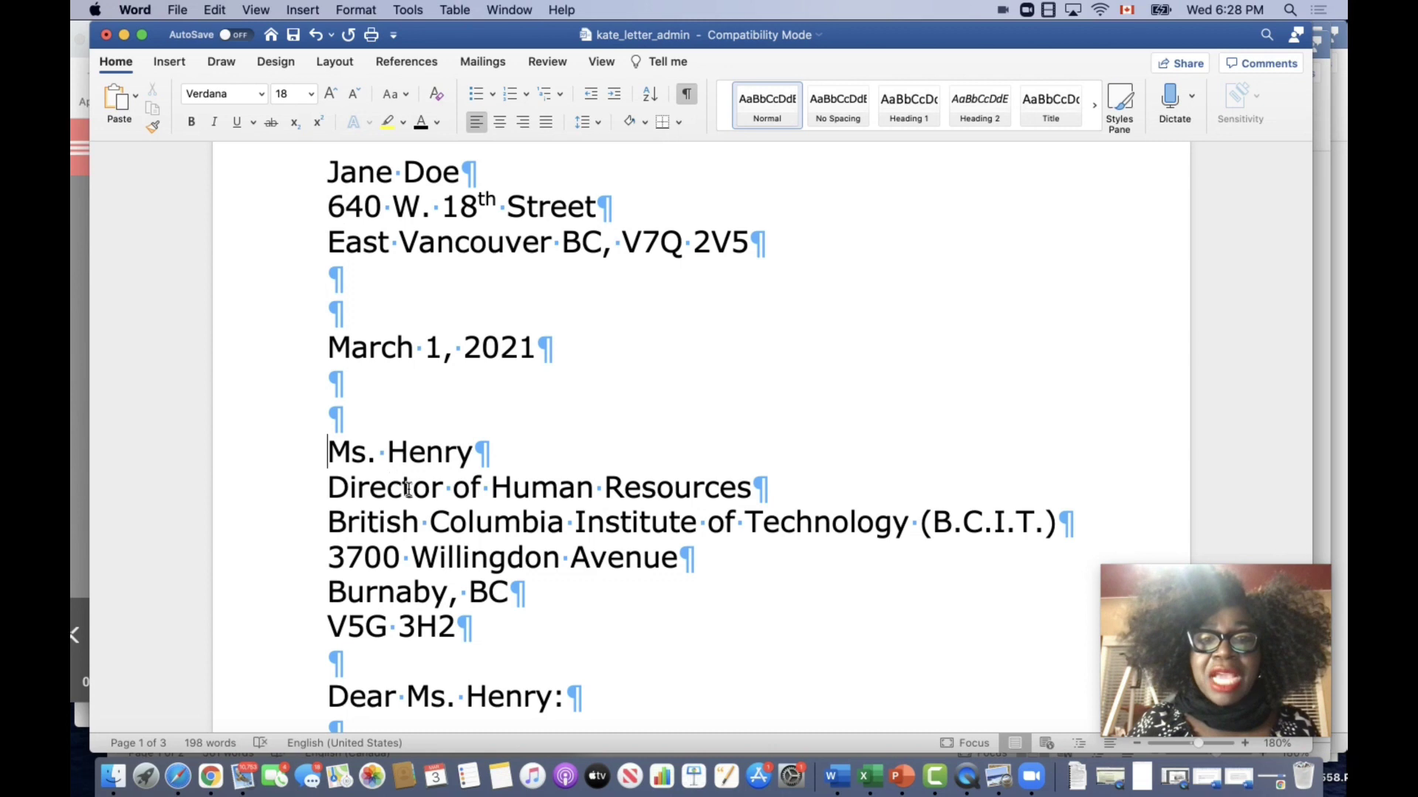
{"action": "scroll", "coordinate": [628, 480], "scroll_direction": "down", "scroll_amount": 2}
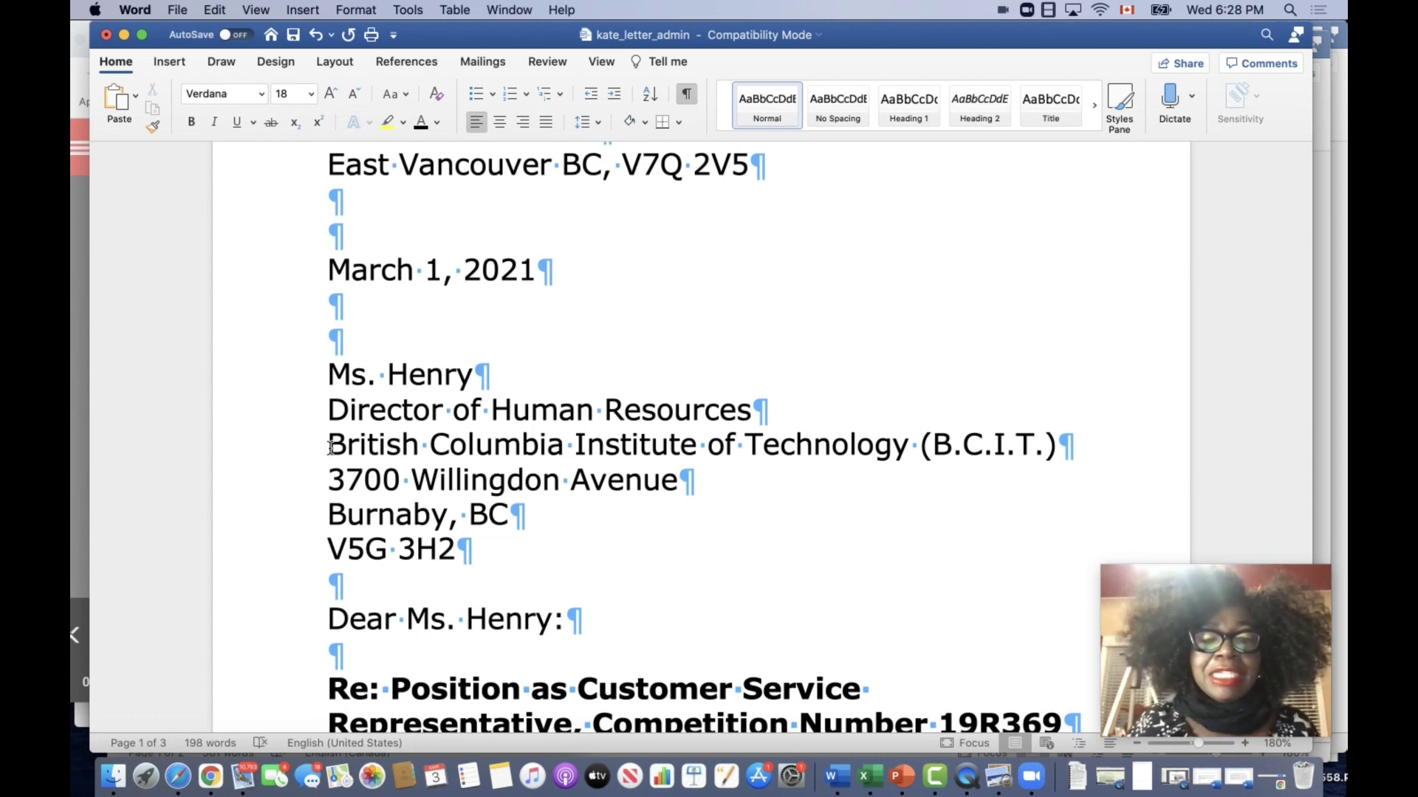
{"action": "scroll", "coordinate": [398, 570], "scroll_direction": "down", "scroll_amount": 1}
{"action": "scroll", "coordinate": [399, 569], "scroll_direction": "down", "scroll_amount": 3}
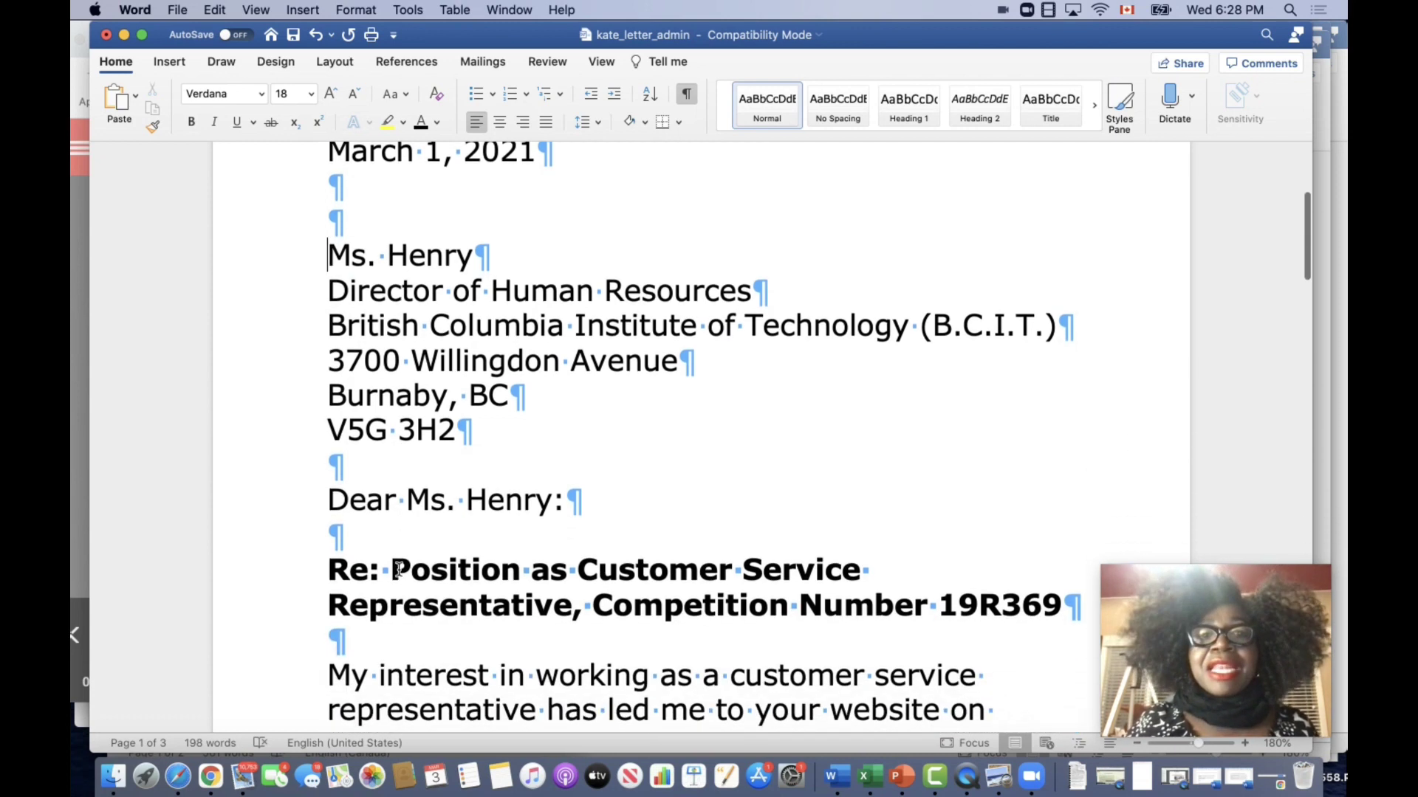
Insert one blank line above the 'Dear' greeting and another below it, before the Re: line.
{"action": "left_click", "coordinate": [339, 489]}
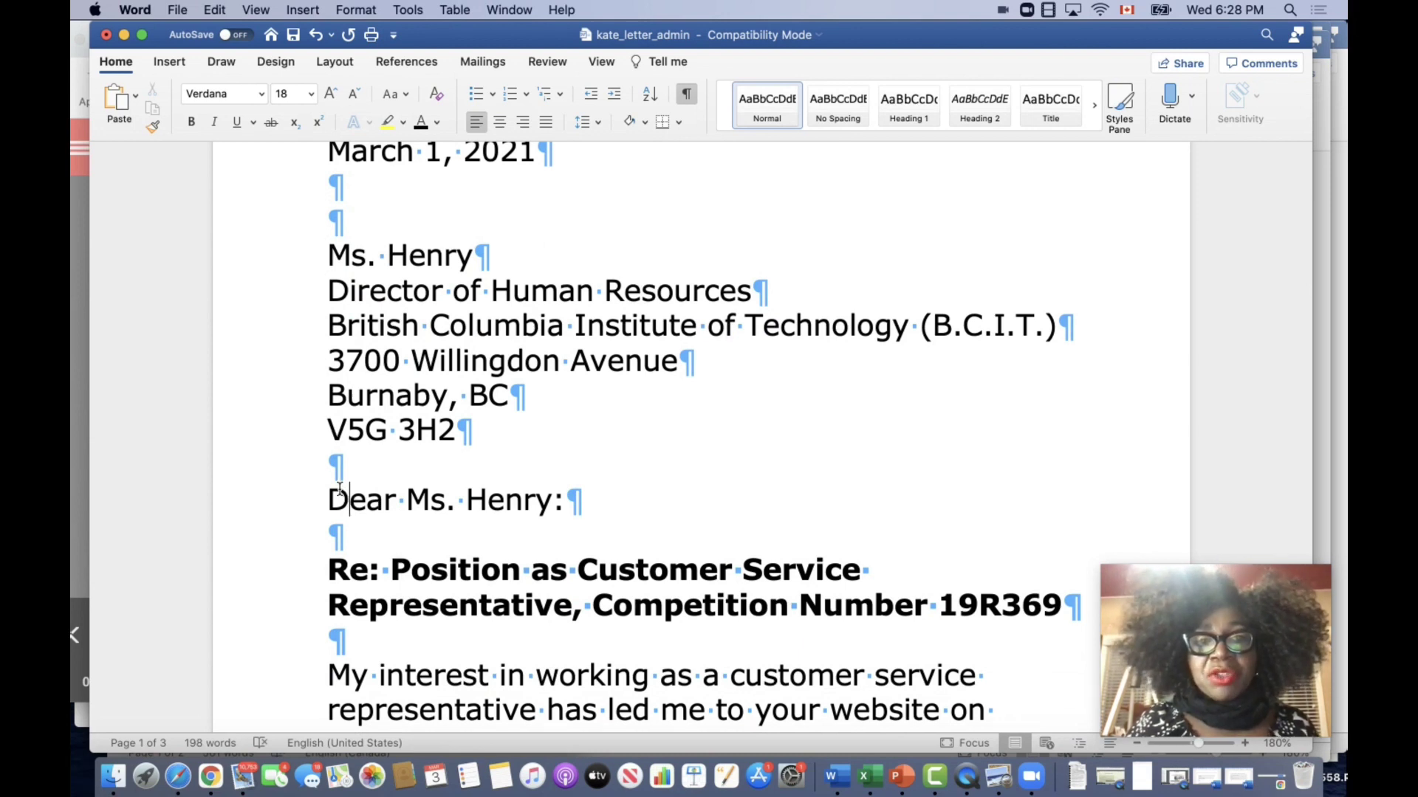
{"action": "left_click", "coordinate": [339, 465]}
{"action": "key", "text": "Return"}
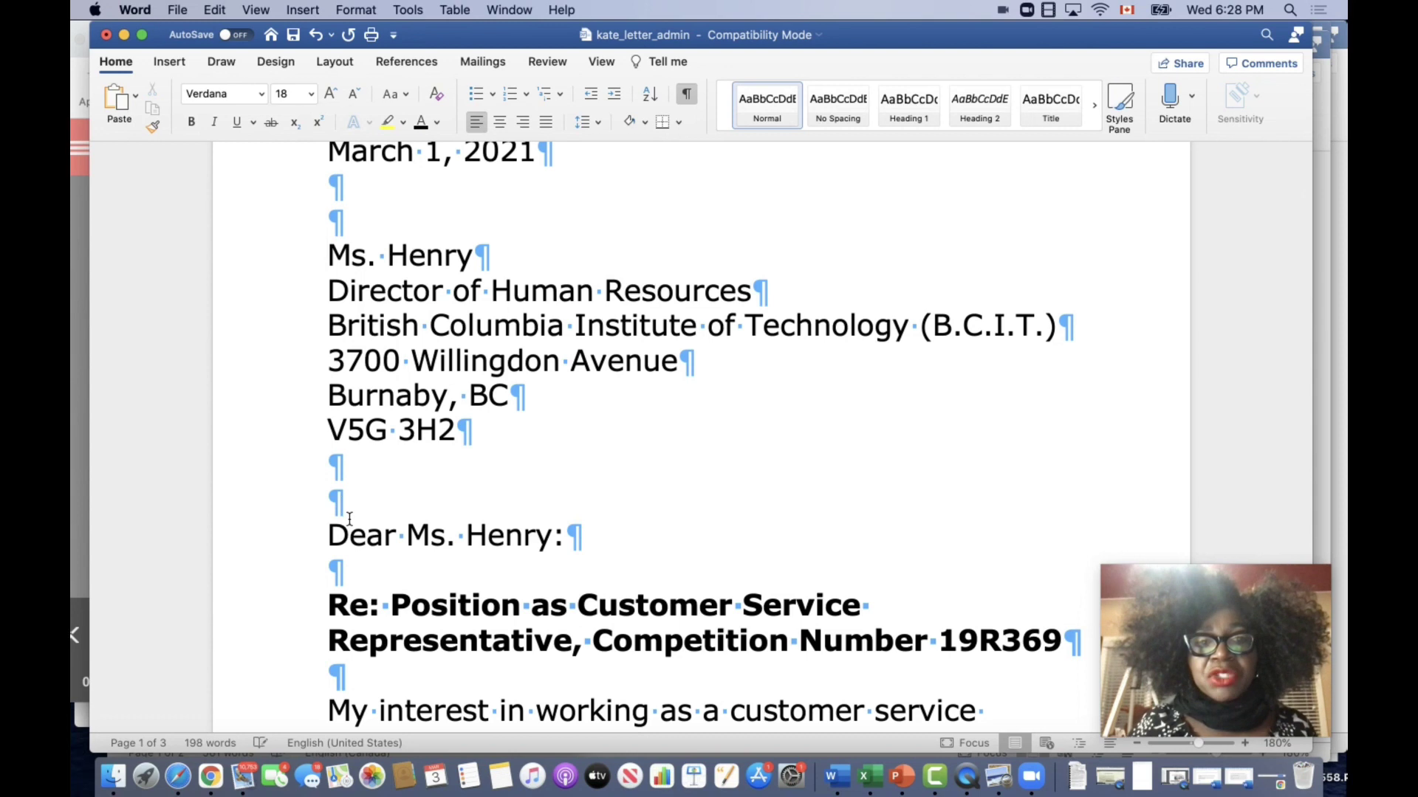
{"action": "left_click", "coordinate": [339, 573]}
{"action": "key", "text": "Return"}
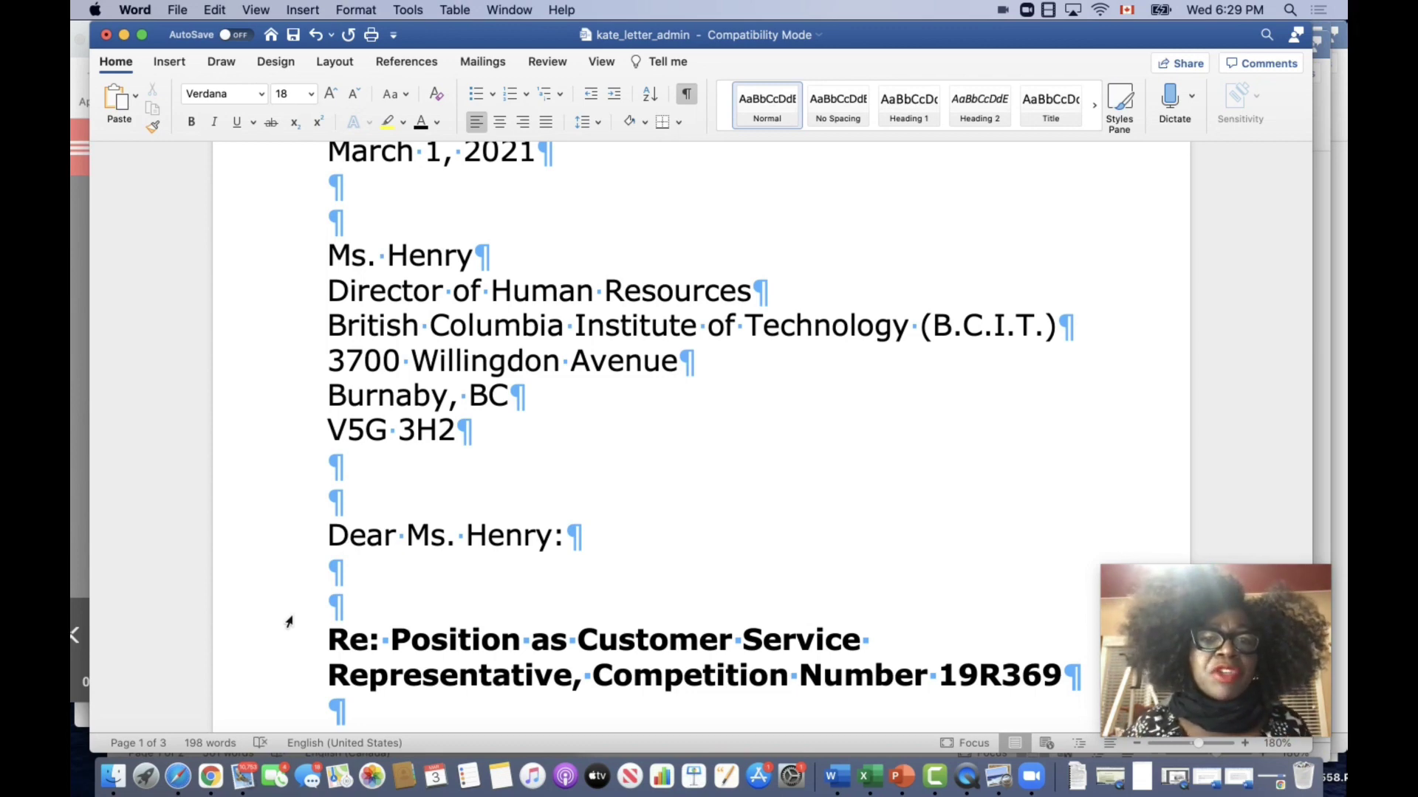
Read the opening paragraph, select its sentence about applying for the position, then reach the qualifications list.
{"action": "scroll", "coordinate": [288, 622], "scroll_direction": "down", "scroll_amount": 3}
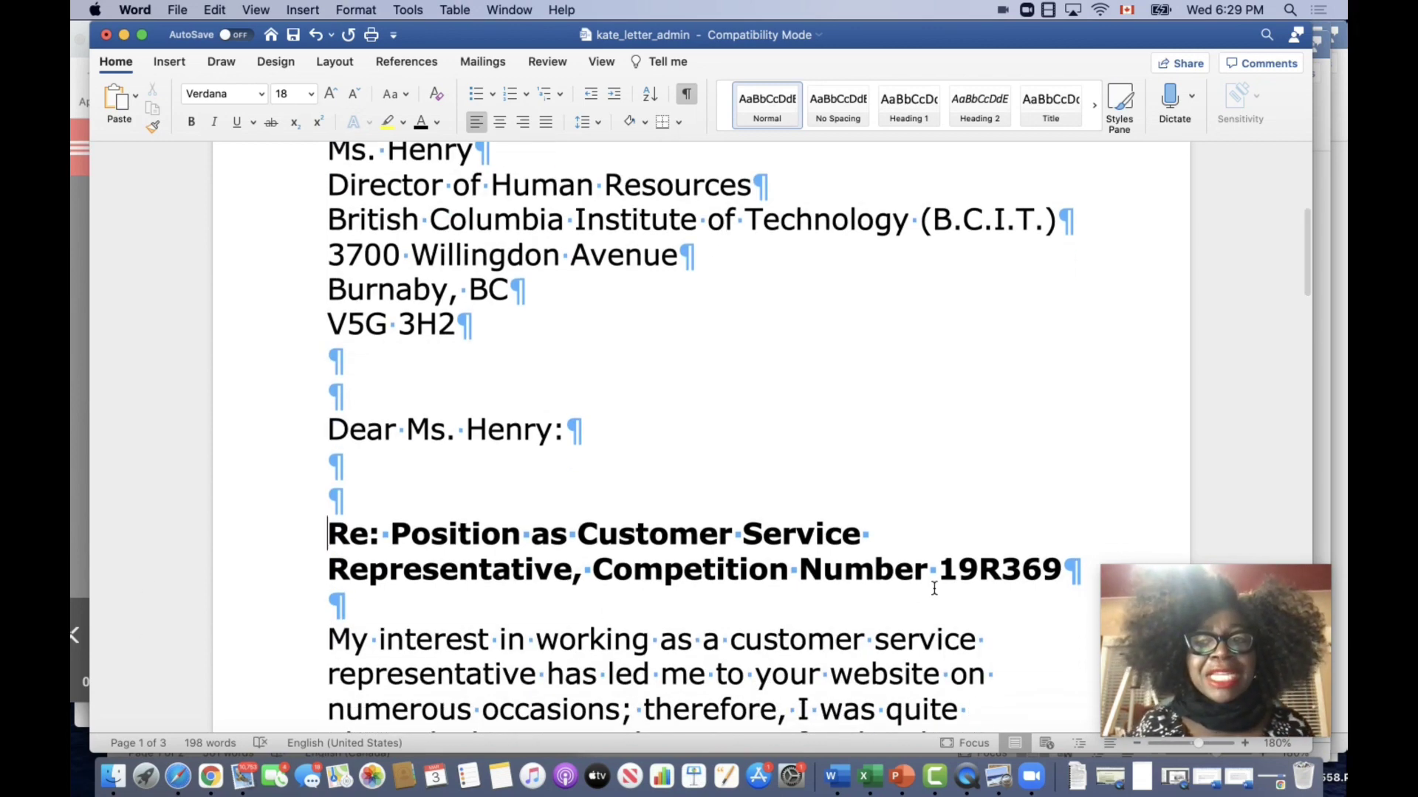
{"action": "scroll", "coordinate": [934, 588], "scroll_direction": "down", "scroll_amount": 3}
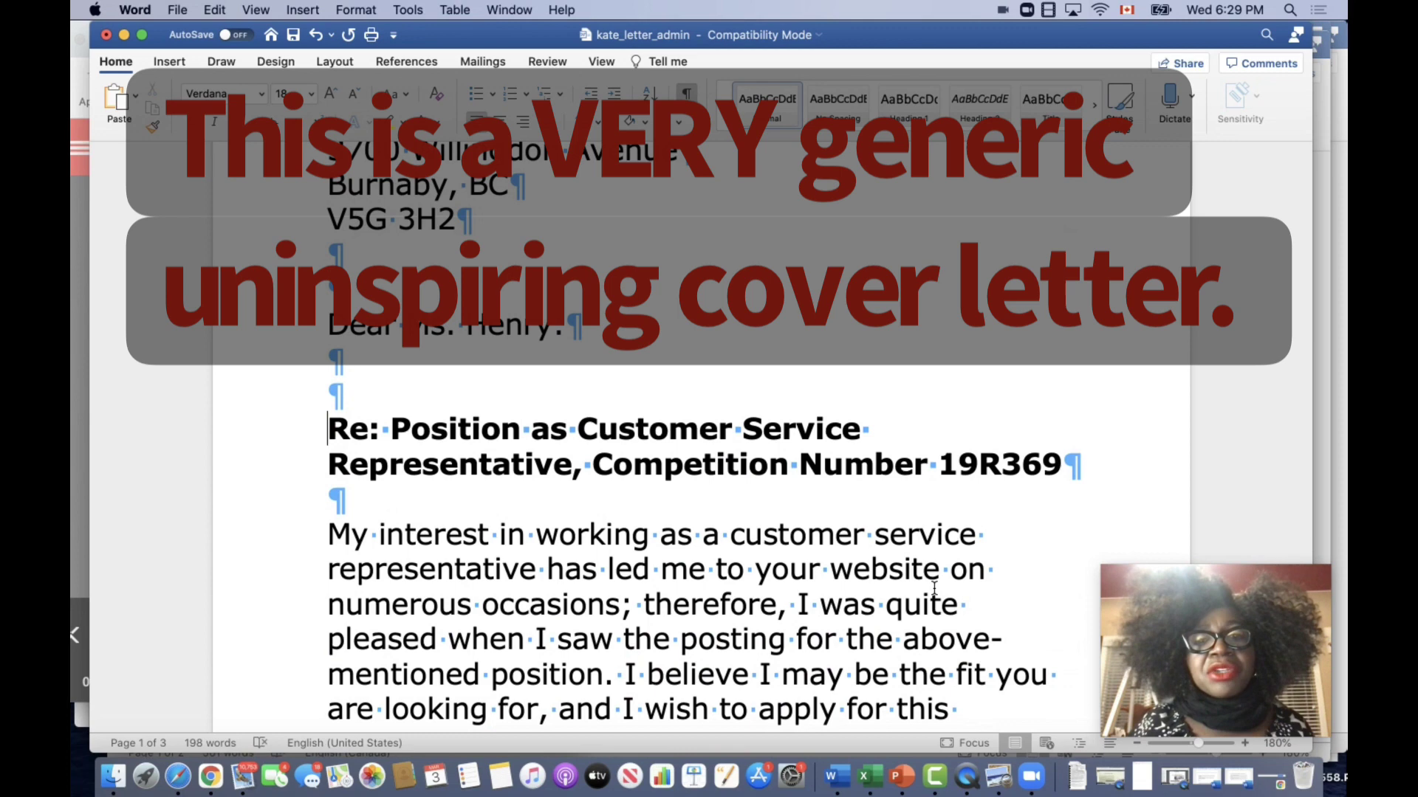
{"action": "scroll", "coordinate": [935, 589], "scroll_direction": "down", "scroll_amount": 2}
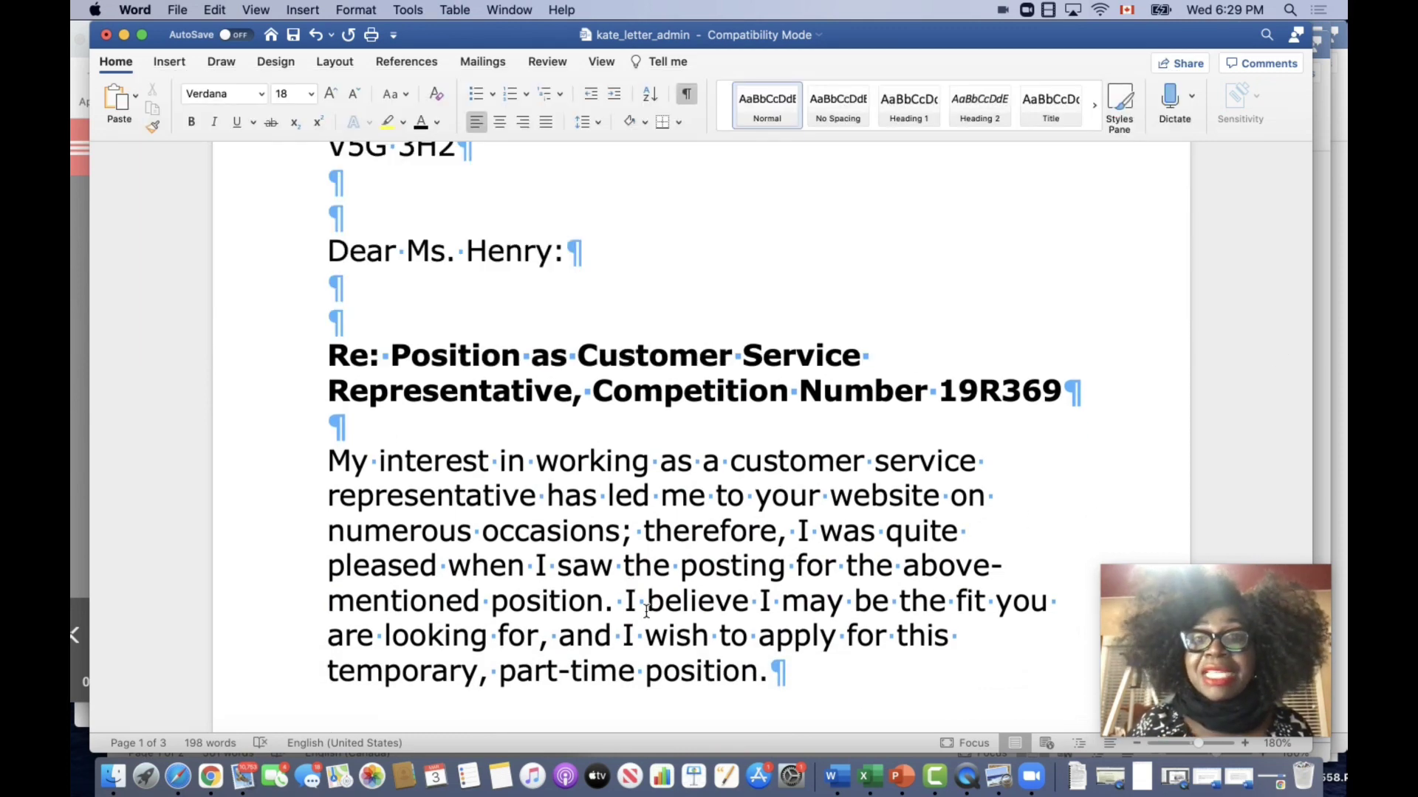
{"action": "left_click_drag", "start_coordinate": [624, 635], "coordinate": [773, 676]}
{"action": "scroll", "coordinate": [775, 676], "scroll_direction": "down", "scroll_amount": 10}
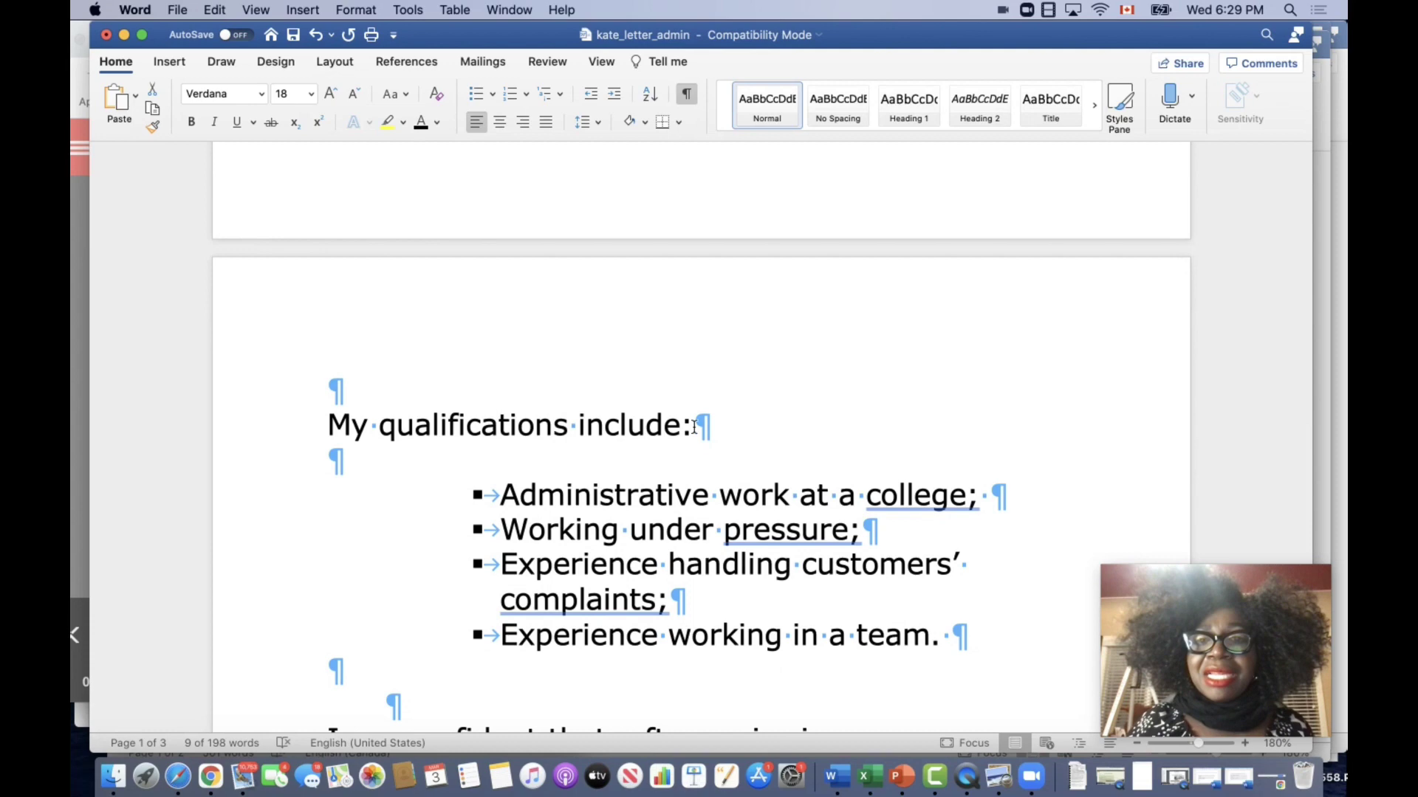
Scroll past the bullet list and closing paragraphs to 'Yours truly,' and the signature lines.
{"action": "scroll", "coordinate": [687, 418], "scroll_direction": "down", "scroll_amount": 5}
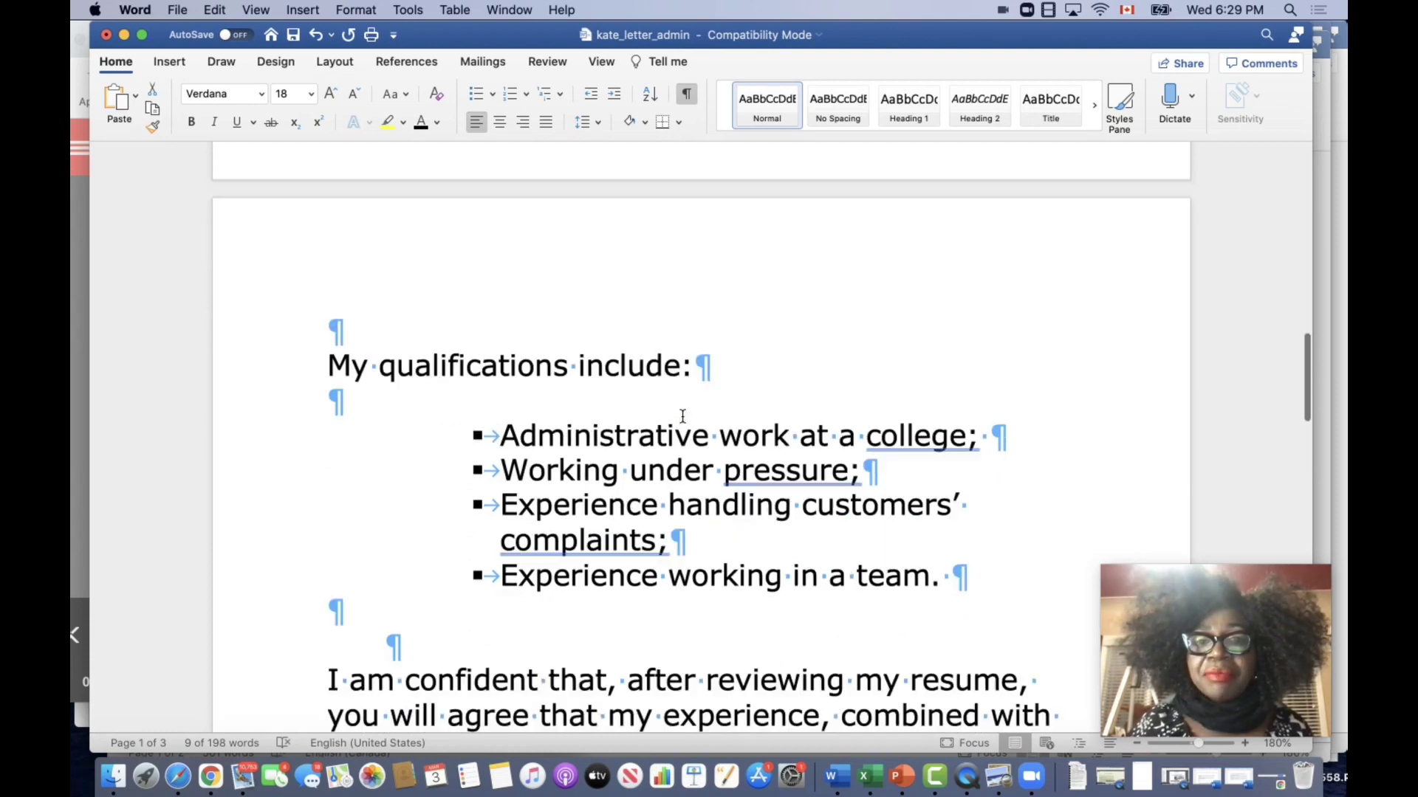
{"action": "scroll", "coordinate": [682, 416], "scroll_direction": "down", "scroll_amount": 2}
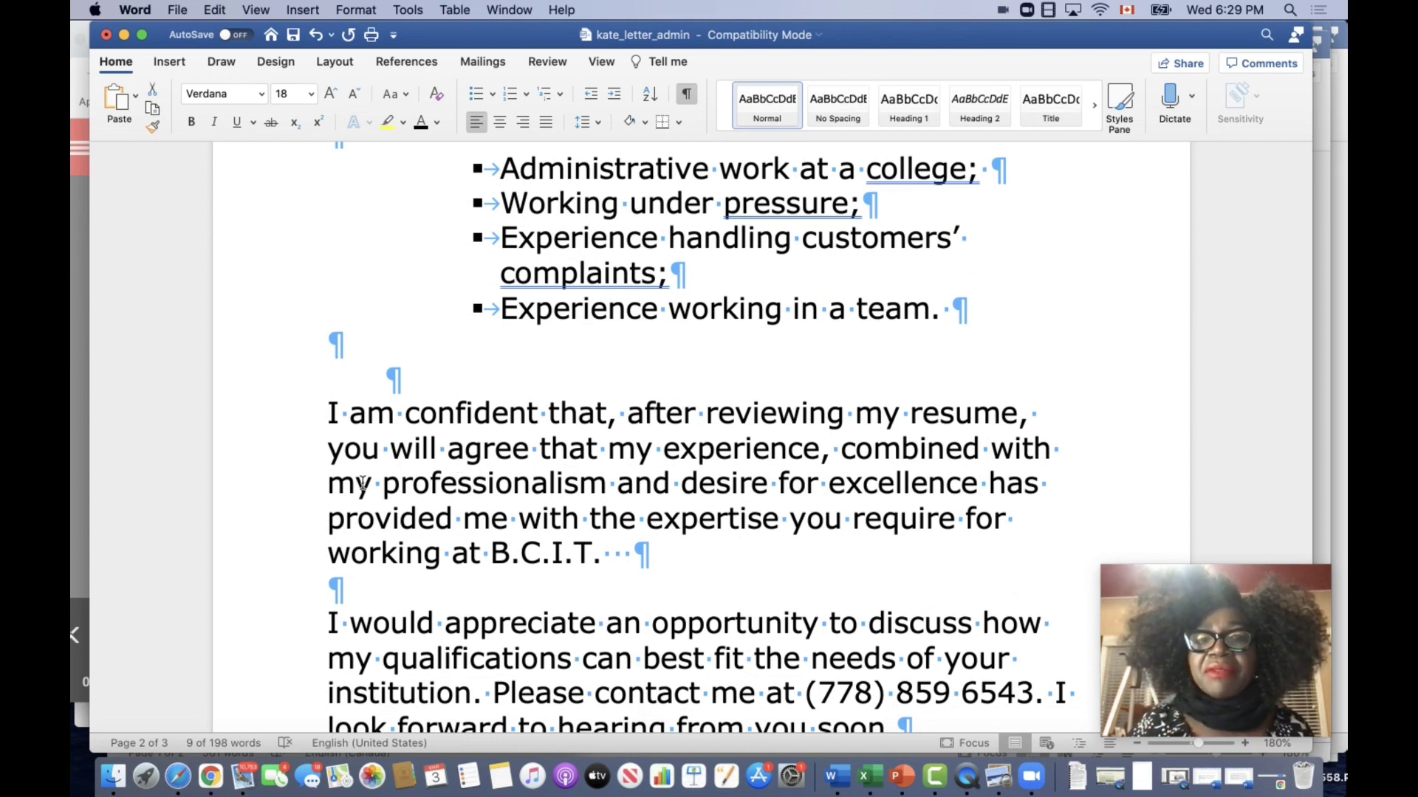
{"action": "scroll", "coordinate": [435, 461], "scroll_direction": "down", "scroll_amount": 5}
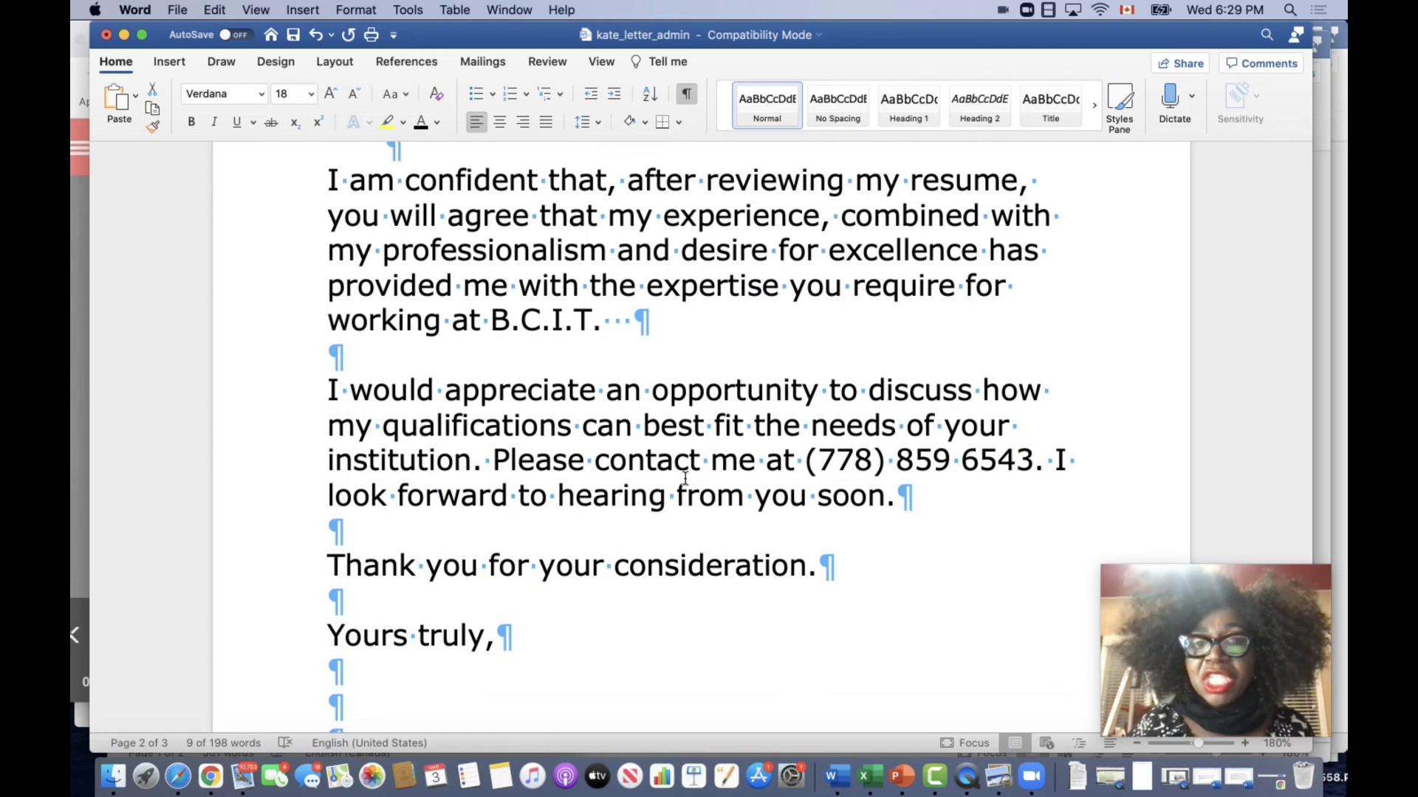
{"action": "scroll", "coordinate": [493, 649], "scroll_direction": "down", "scroll_amount": 3}
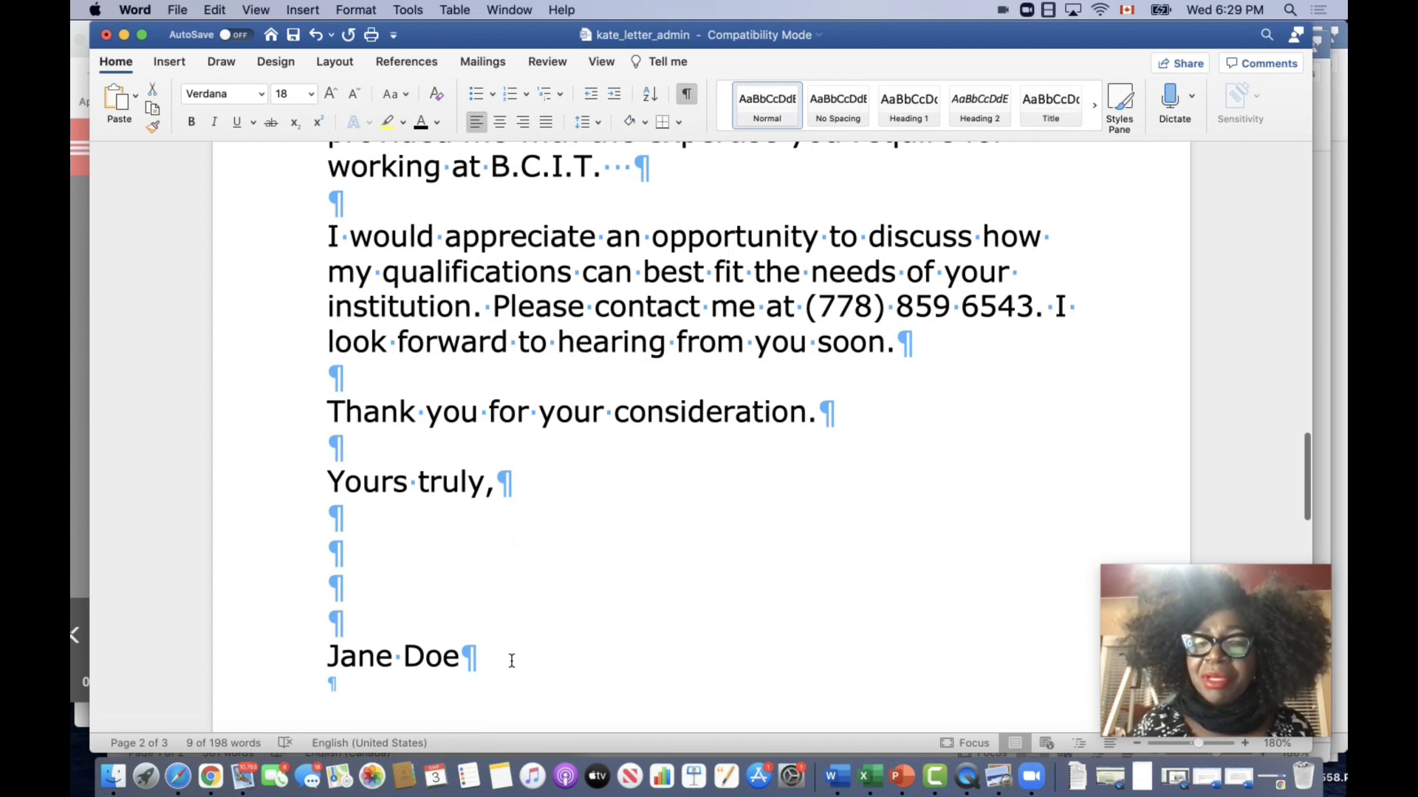
{"action": "scroll", "coordinate": [565, 570], "scroll_direction": "up", "scroll_amount": 7}
{"action": "scroll", "coordinate": [565, 570], "scroll_direction": "up", "scroll_amount": 15}
{"action": "scroll", "coordinate": [565, 570], "scroll_direction": "down", "scroll_amount": 3}
{"action": "scroll", "coordinate": [564, 571], "scroll_direction": "up", "scroll_amount": 5}
{"action": "scroll", "coordinate": [565, 570], "scroll_direction": "up", "scroll_amount": 2}
{"action": "scroll", "coordinate": [565, 570], "scroll_direction": "down", "scroll_amount": 20}
{"action": "scroll", "coordinate": [565, 570], "scroll_direction": "down", "scroll_amount": 15}
{"action": "scroll", "coordinate": [565, 570], "scroll_direction": "up", "scroll_amount": 5}
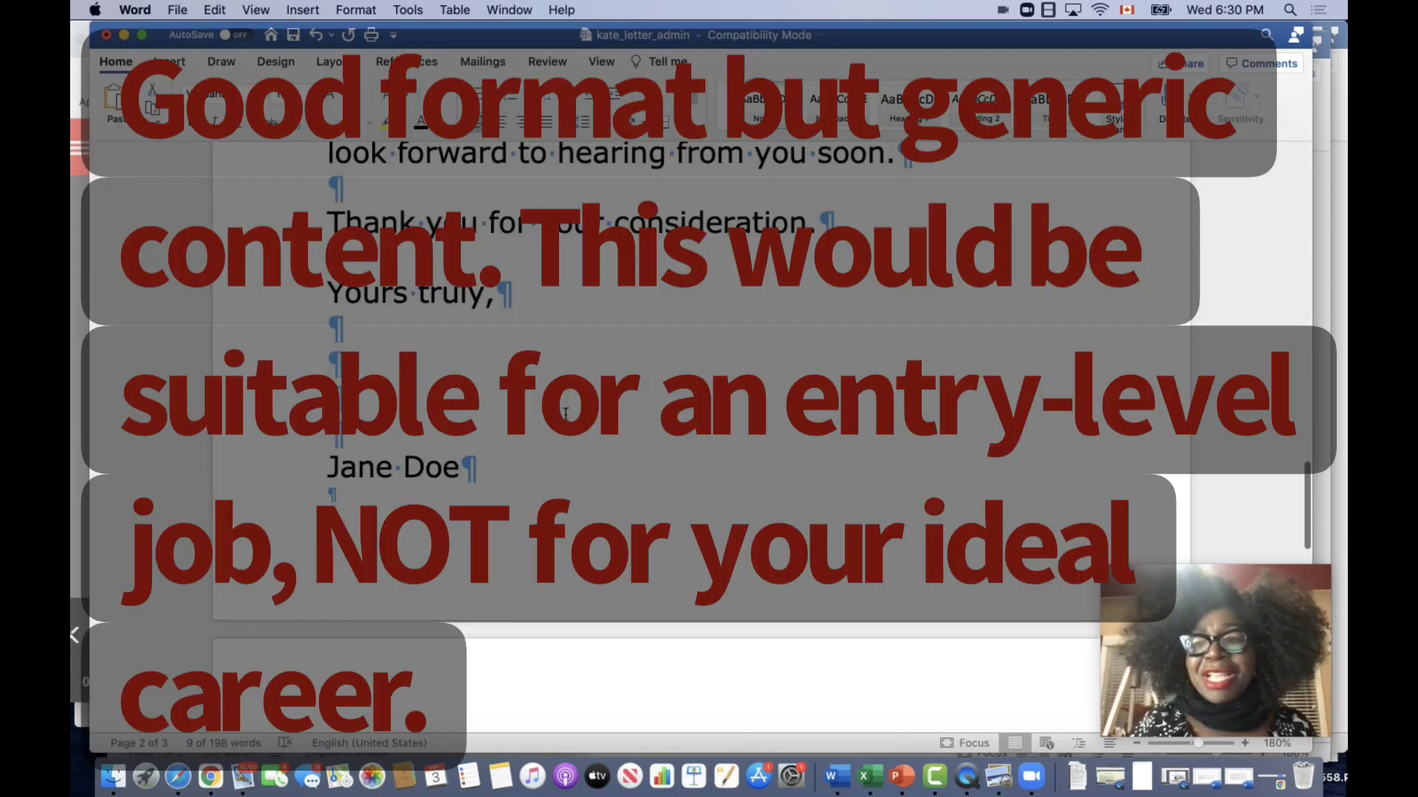
{"action": "scroll", "coordinate": [486, 386], "scroll_direction": "up", "scroll_amount": 5}
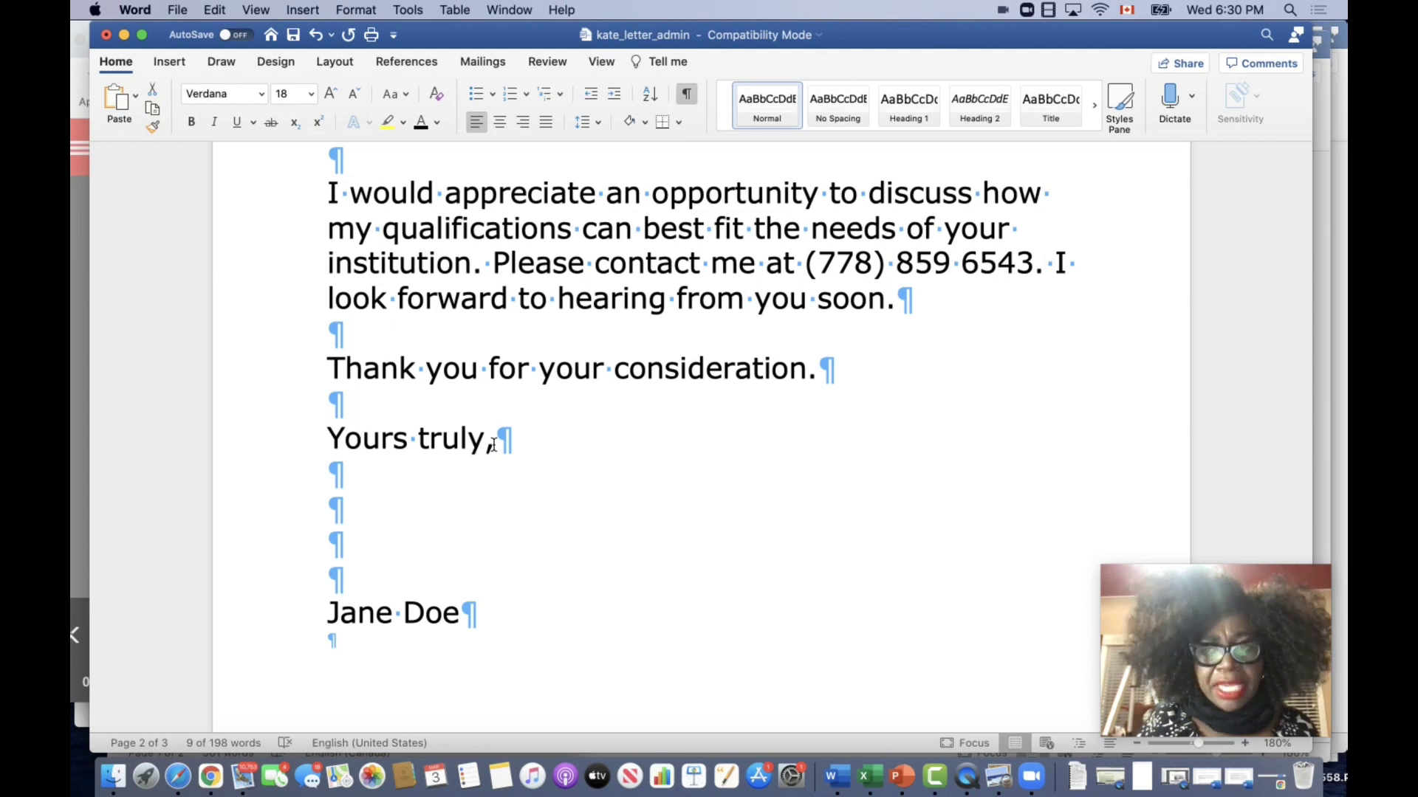
Color the 't' of 'truly' in the closing red.
{"action": "left_click_drag", "start_coordinate": [486, 446], "coordinate": [506, 450]}
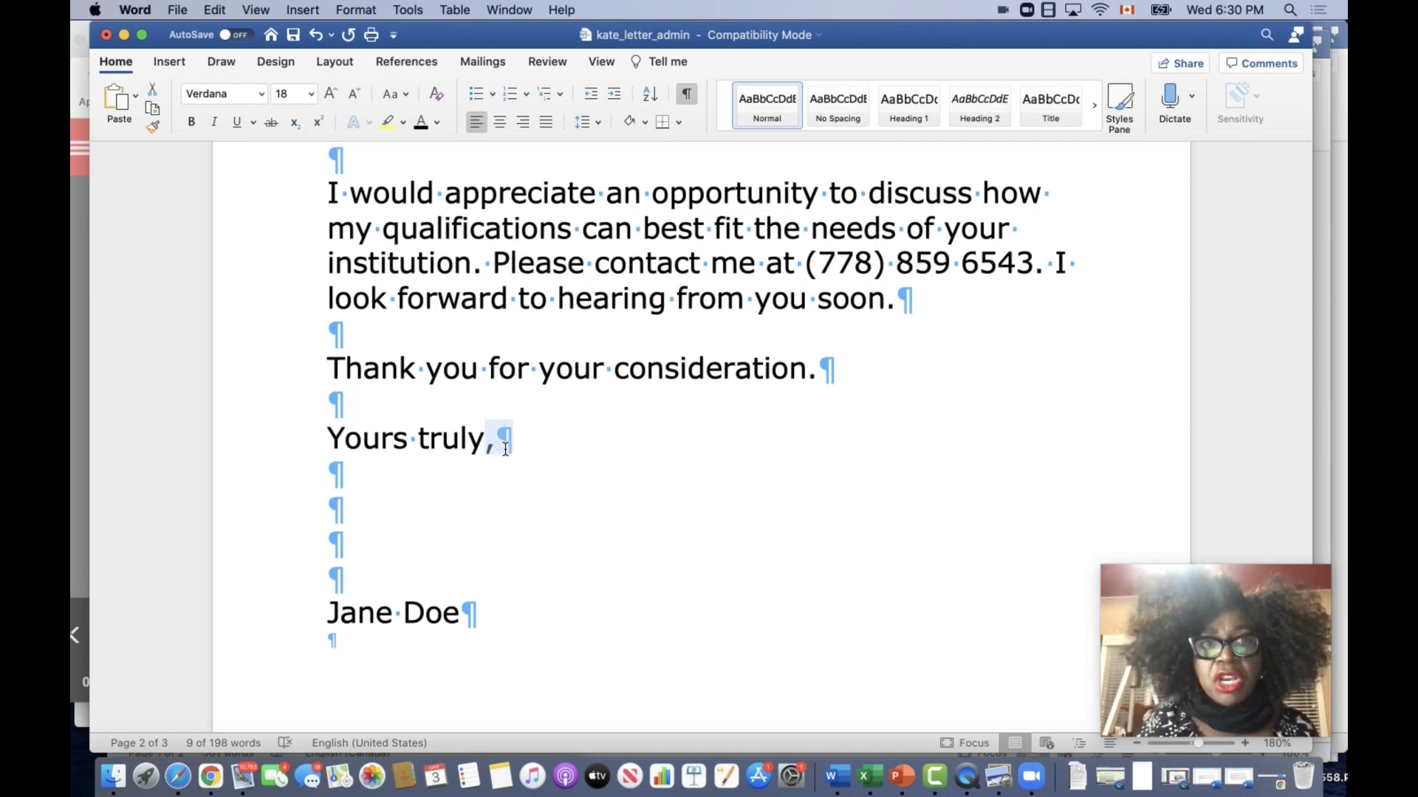
{"action": "left_click_drag", "start_coordinate": [418, 441], "coordinate": [430, 441]}
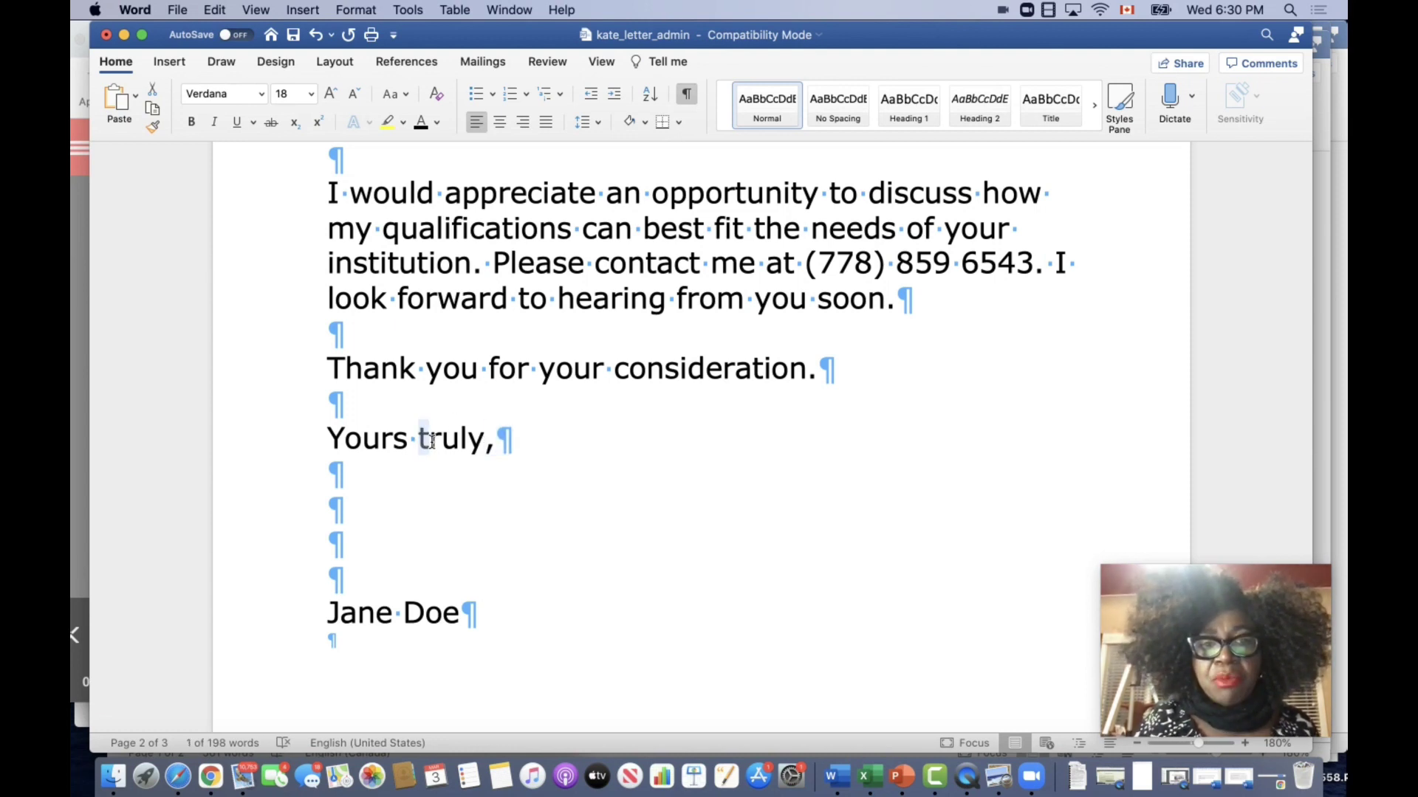
{"action": "left_click", "coordinate": [436, 124]}
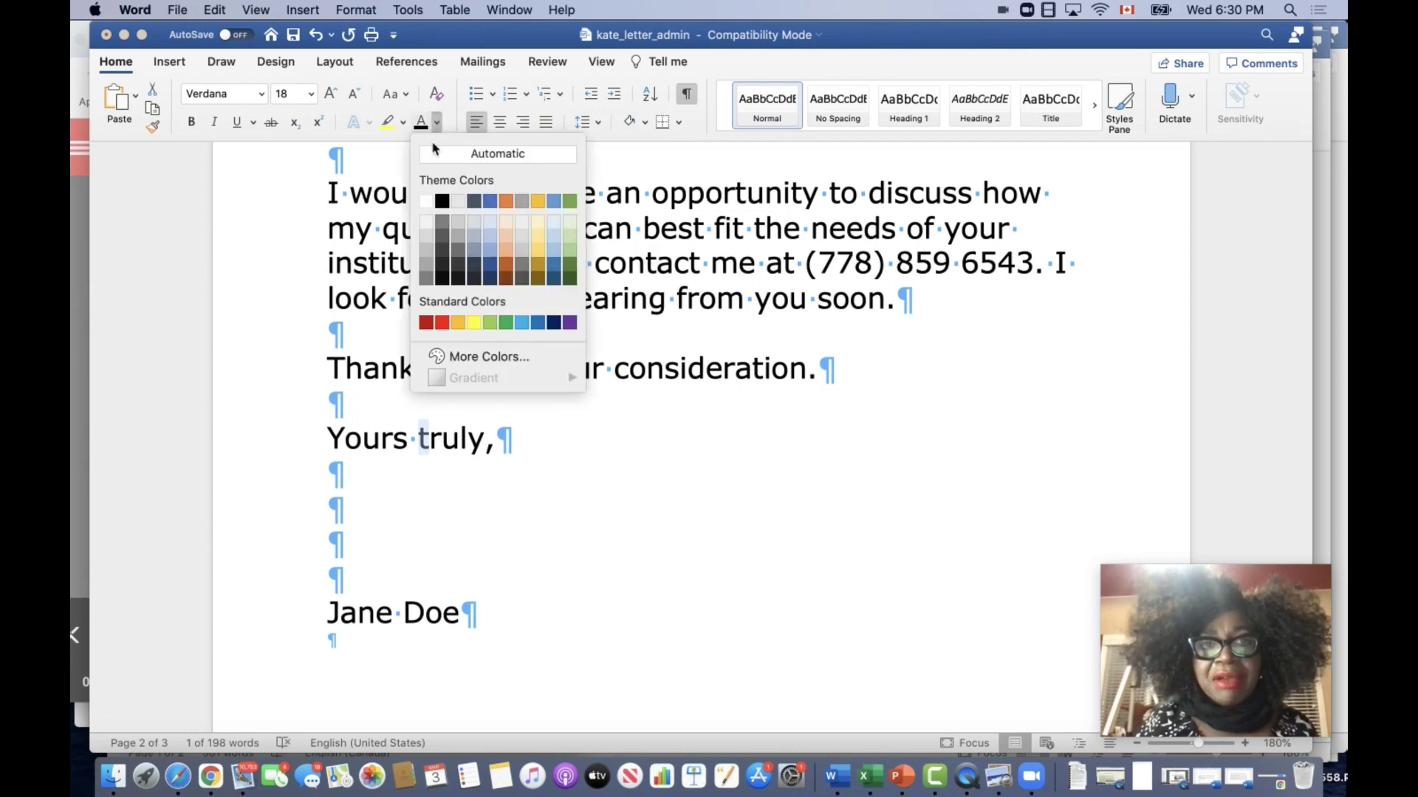
{"action": "left_click", "coordinate": [441, 323]}
{"action": "left_click", "coordinate": [493, 510]}
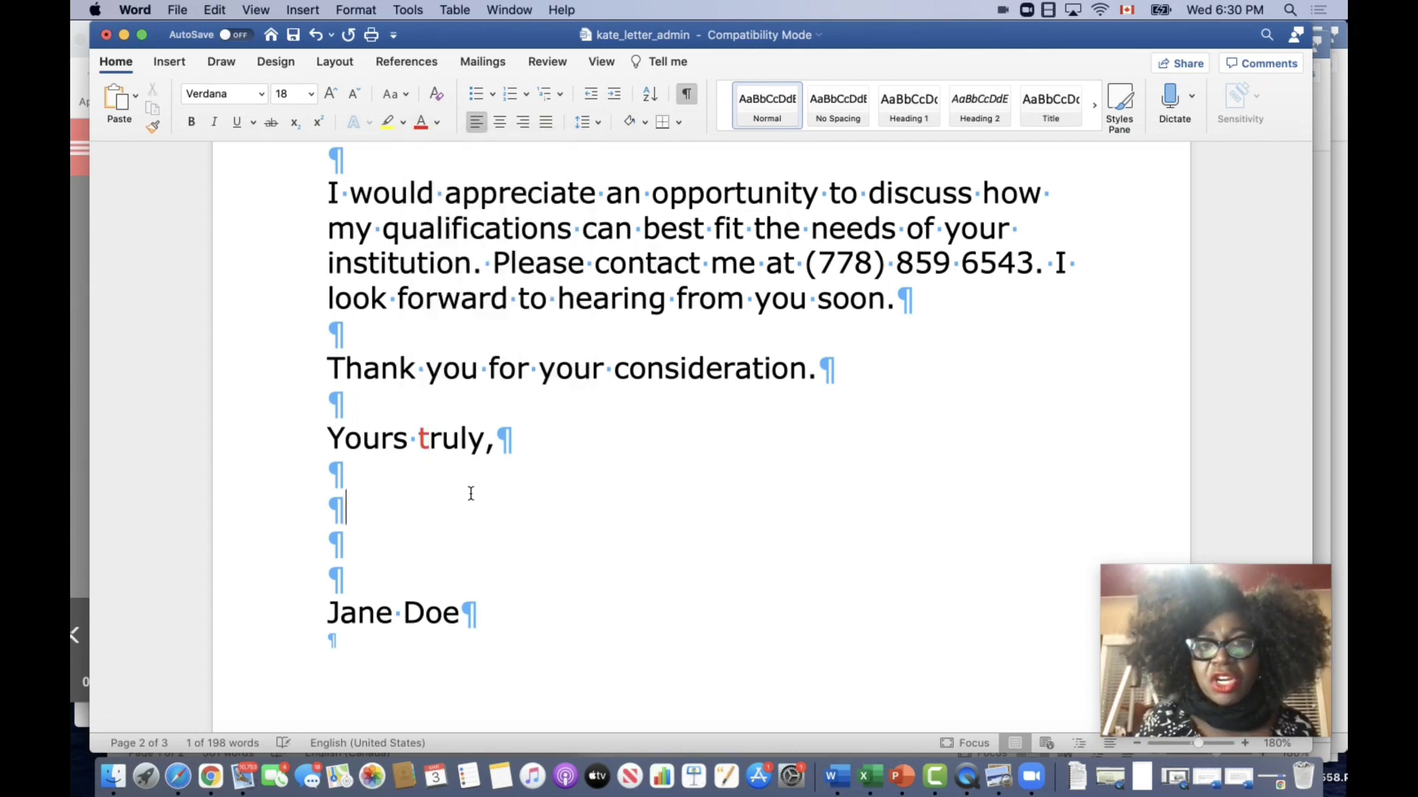
Return to the top of the letter and select the colon after the salutation.
{"action": "scroll", "coordinate": [498, 470], "scroll_direction": "up", "scroll_amount": 10}
{"action": "scroll", "coordinate": [499, 470], "scroll_direction": "up", "scroll_amount": 10}
{"action": "double_click", "coordinate": [556, 497]}
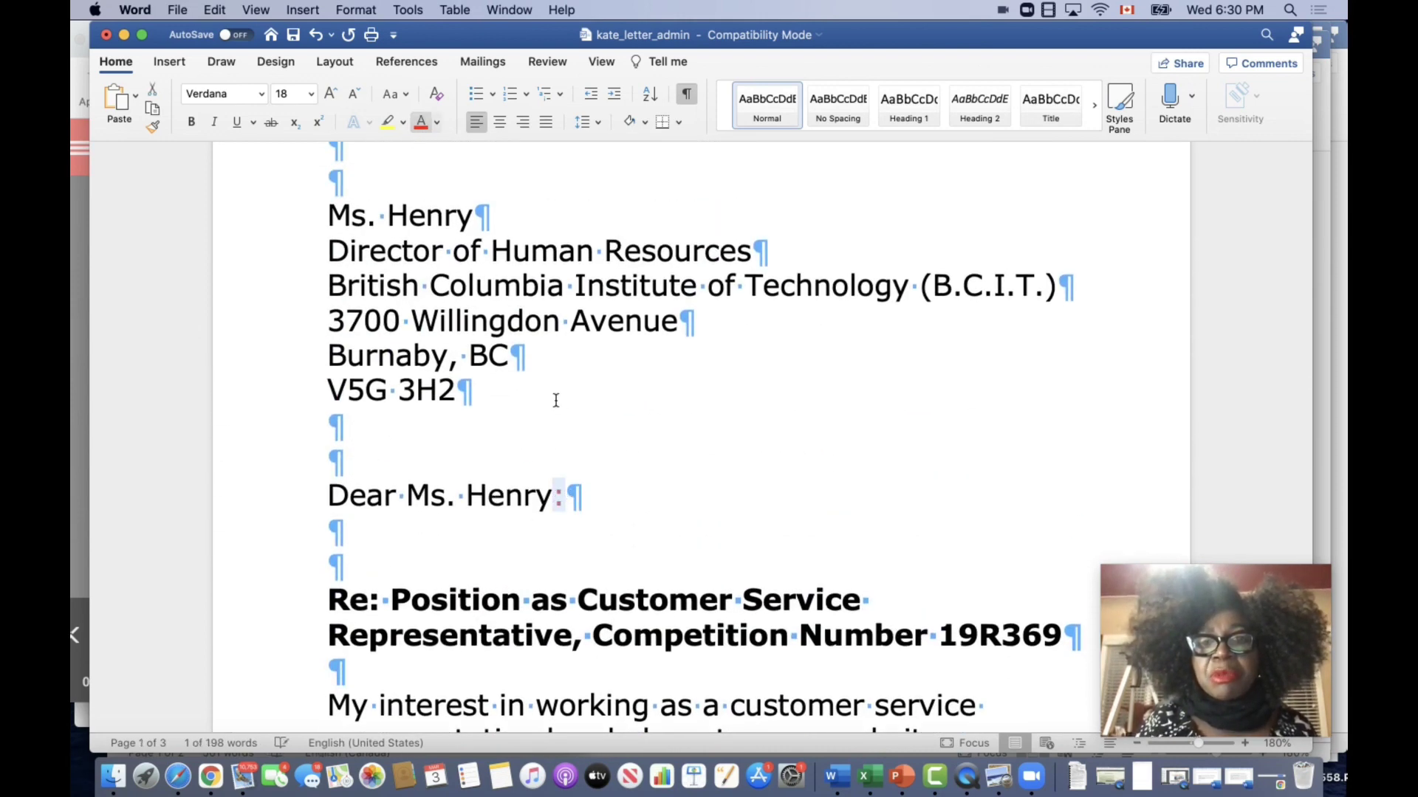